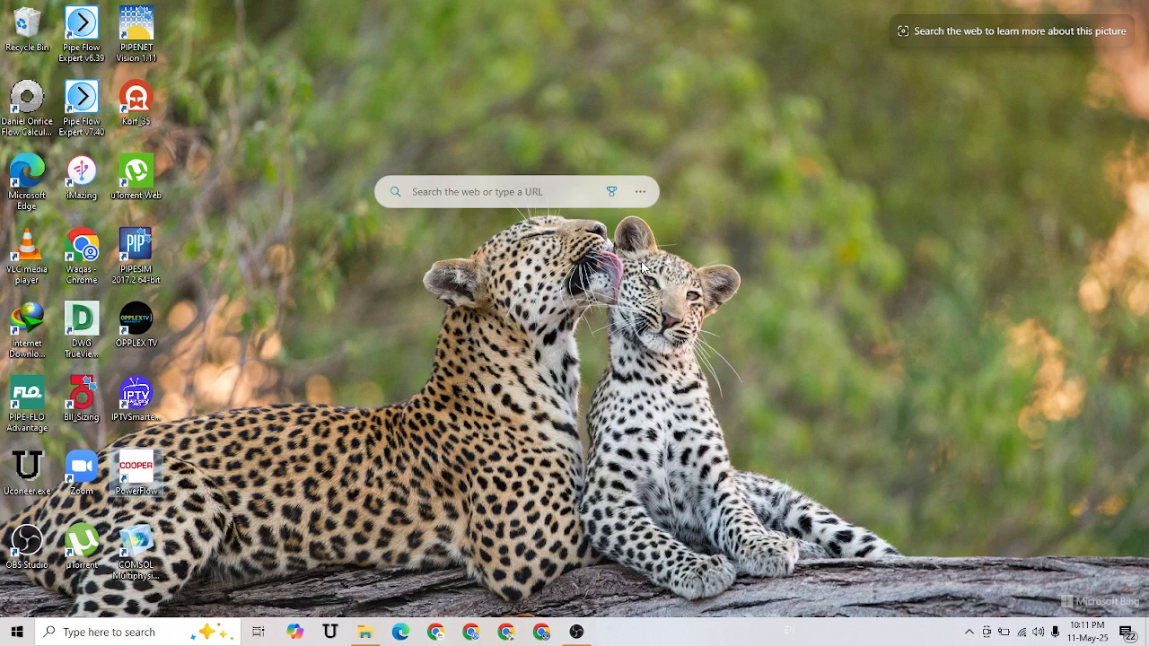
Step: Launch PowerFlow in a maximized window and open the gas configuration
double_click(154, 463)
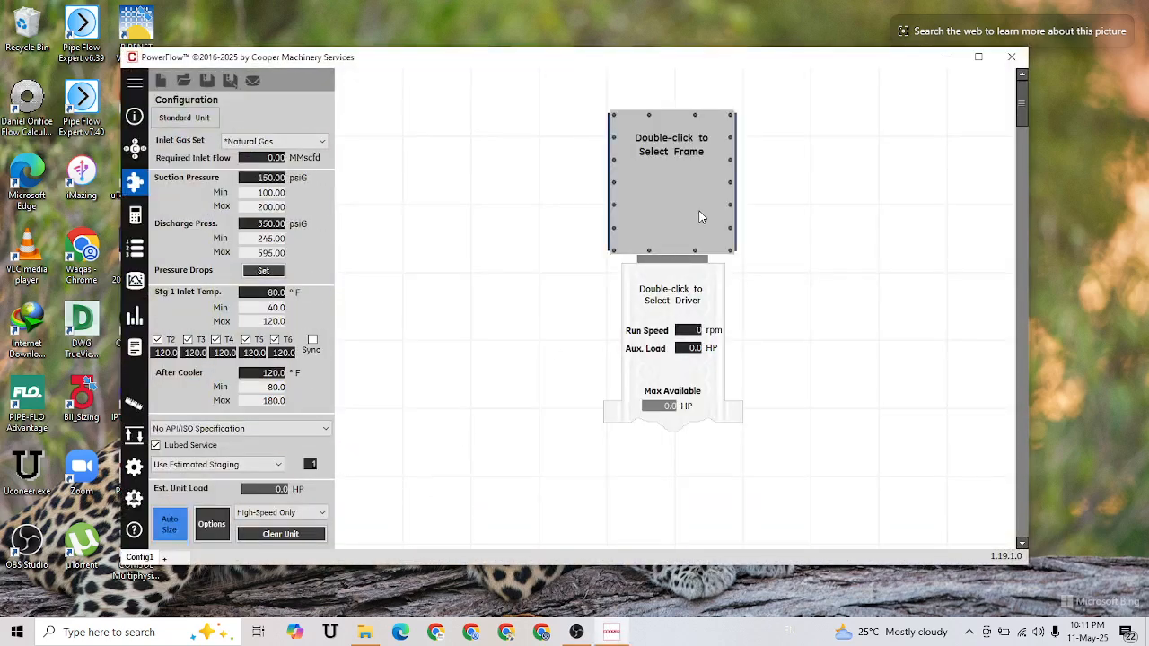
left_click(977, 58)
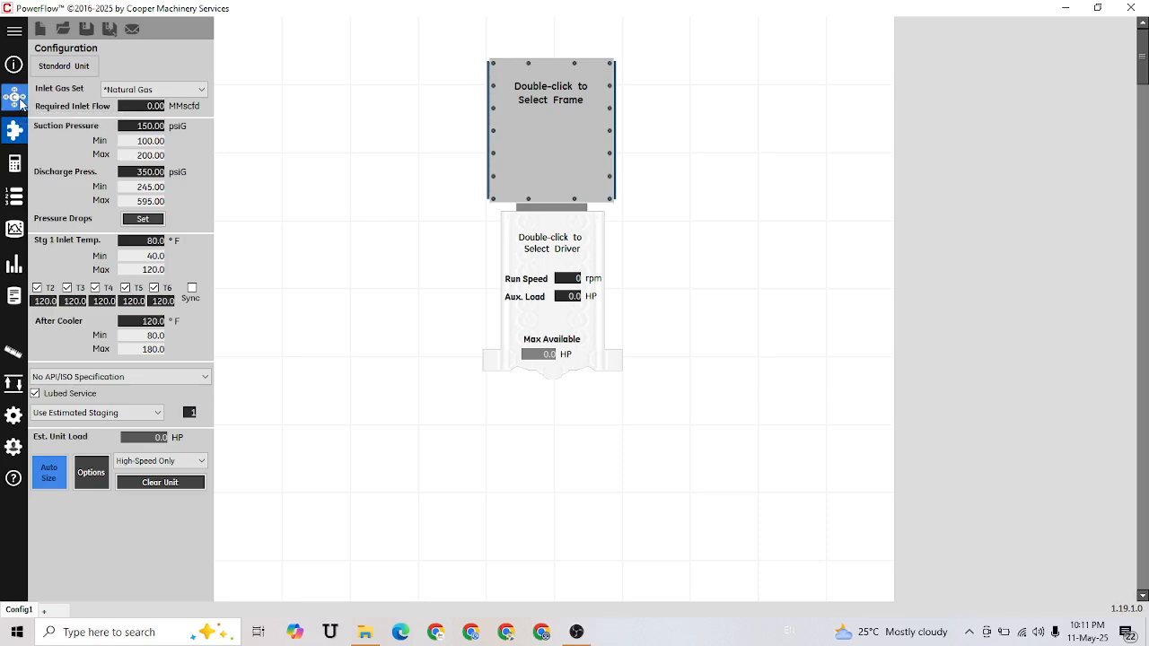
left_click(18, 101)
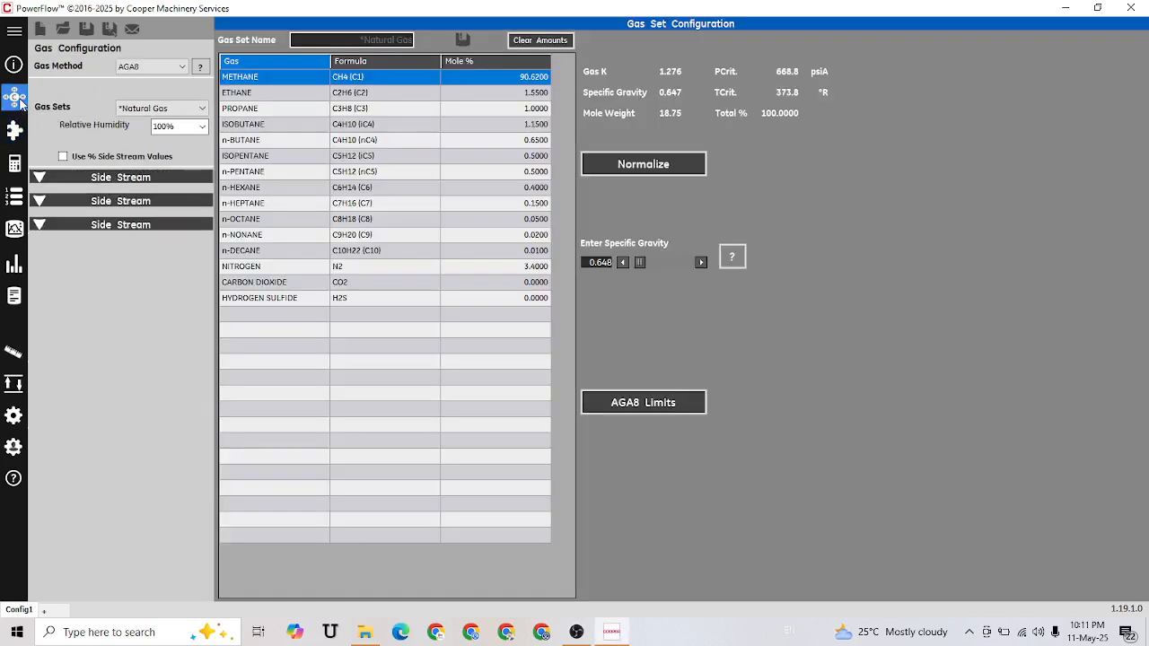
Step: Examine the Custom1 gas set and its component list without editing, ending with *Natural Gas selected as the gas set
left_click(205, 109)
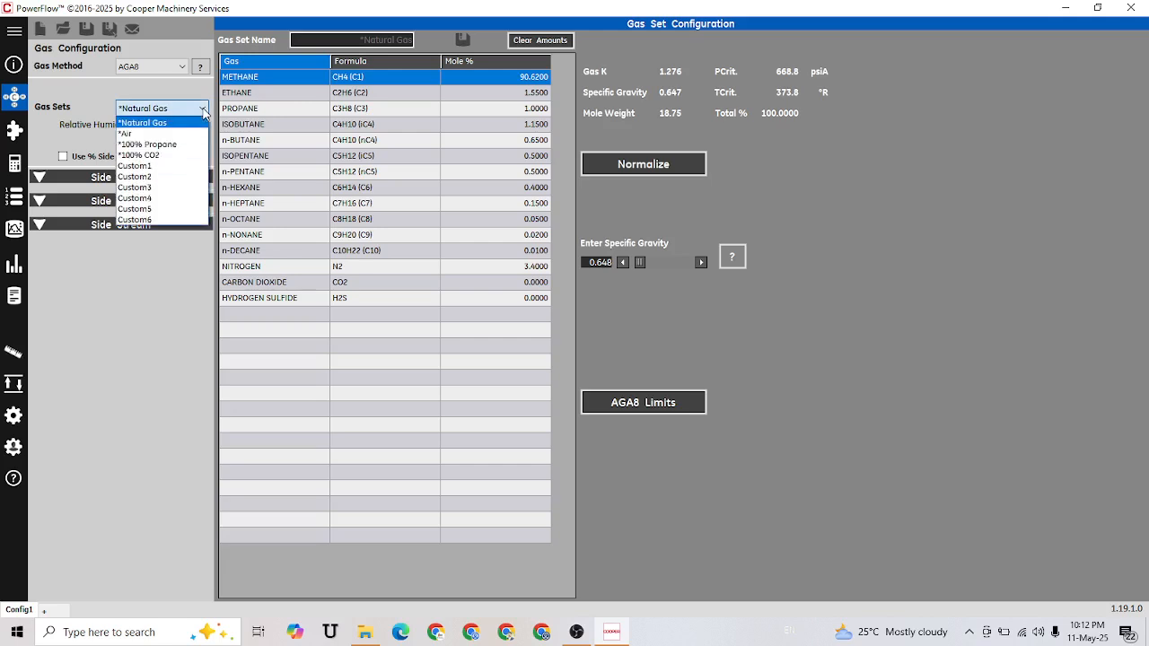
left_click(145, 168)
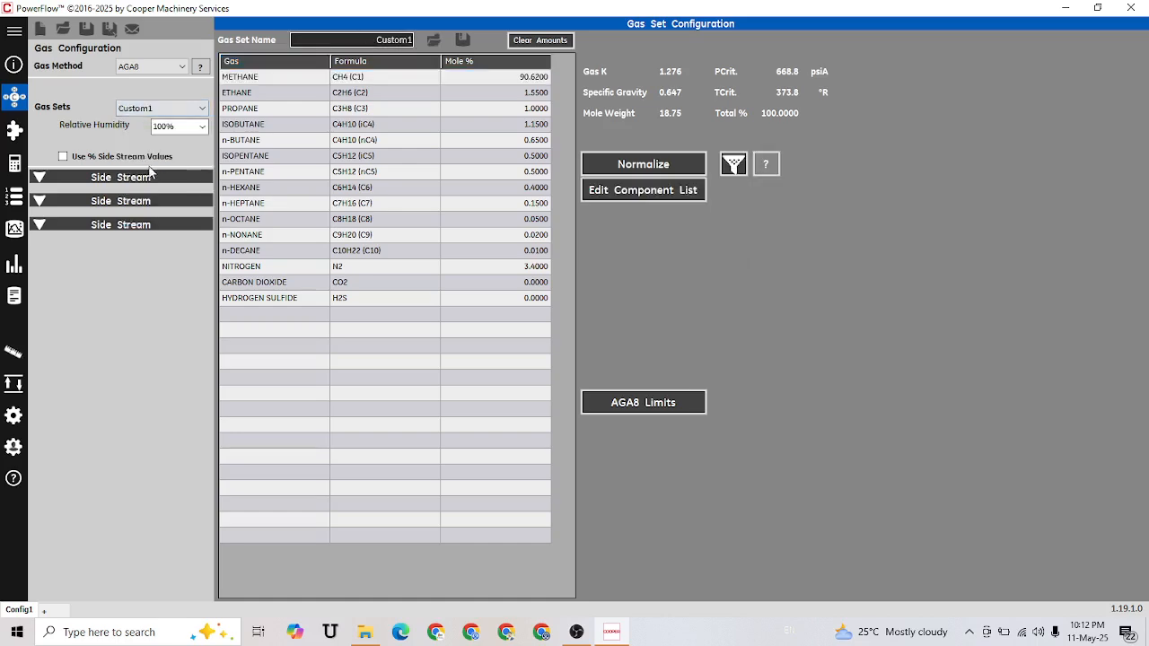
left_click(634, 192)
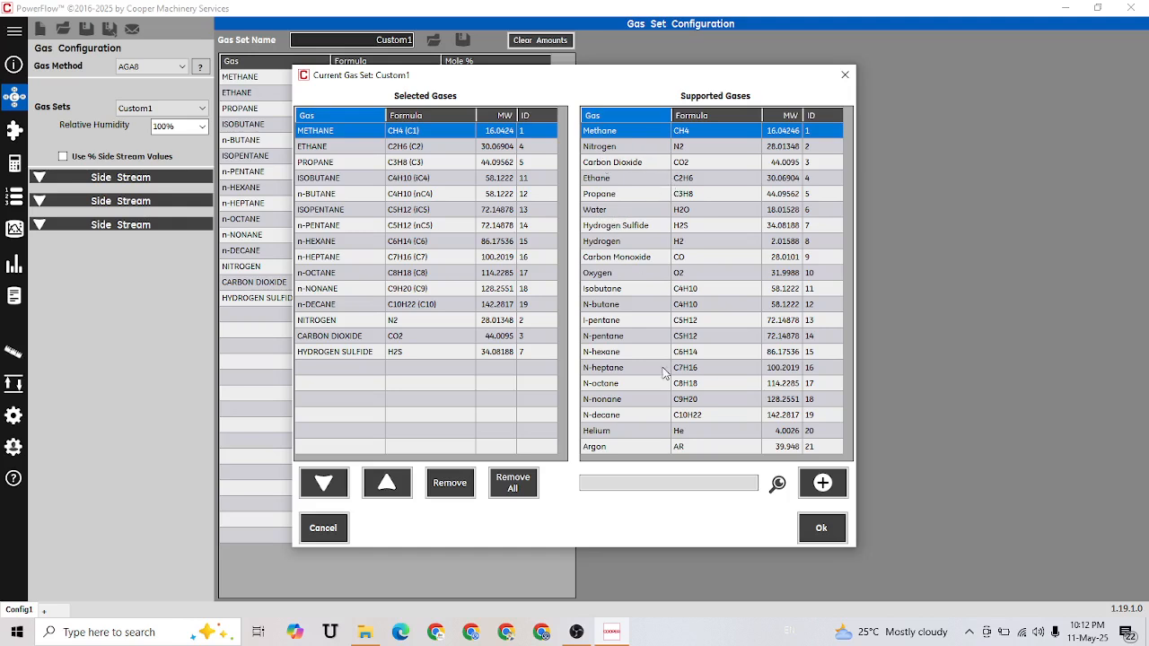
left_click(339, 528)
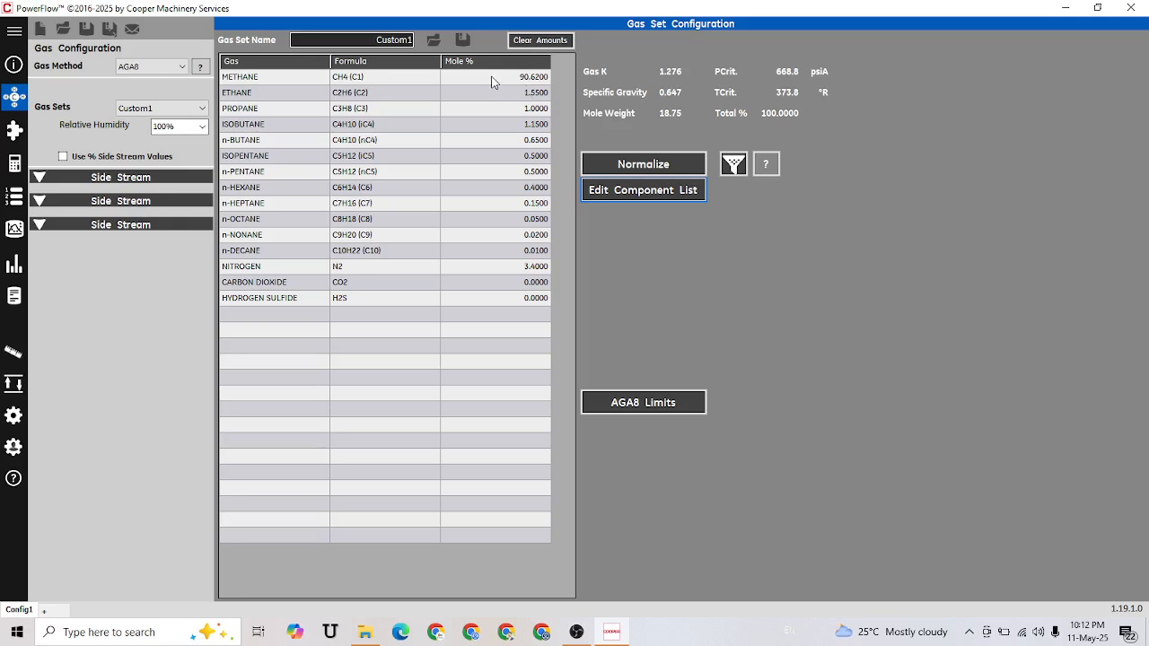
left_click(192, 111)
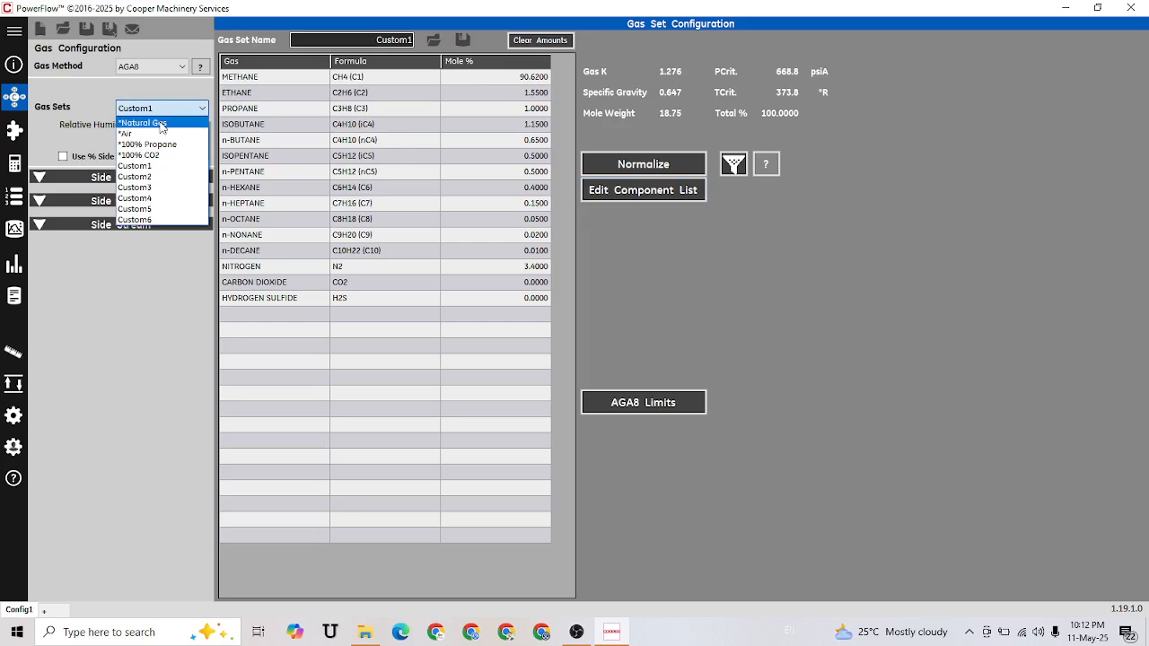
left_click(161, 124)
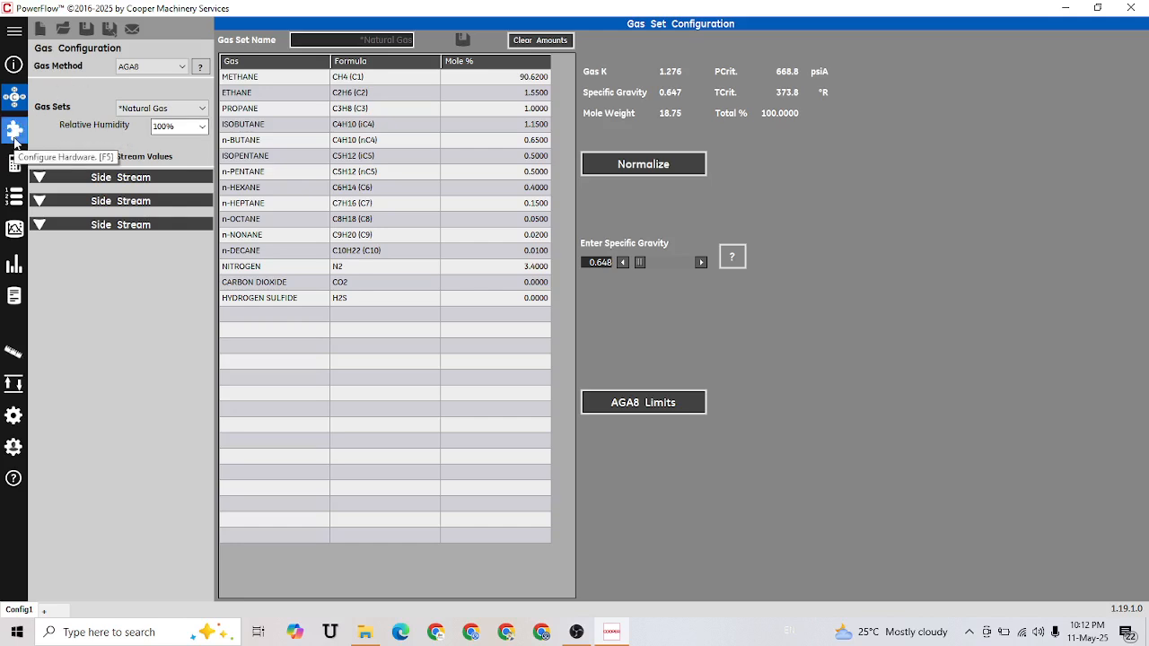
Step: In the hardware configuration, set the required inlet flow to 20 MMscfd
left_click(15, 133)
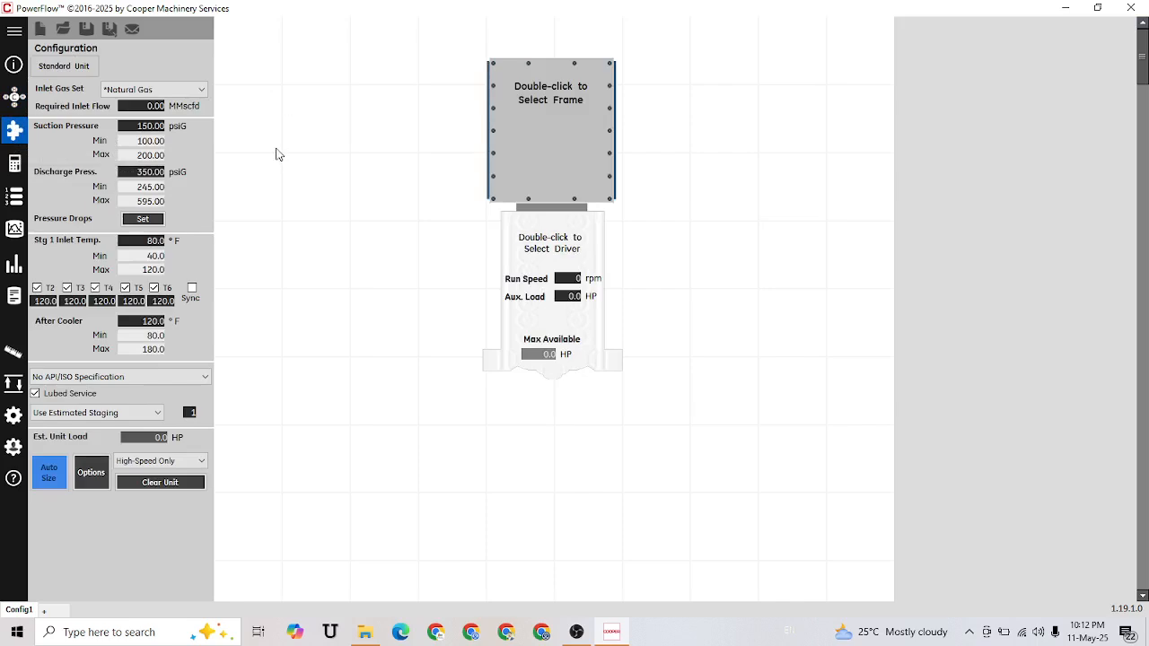
left_click(151, 109)
type("20")
left_click(142, 130)
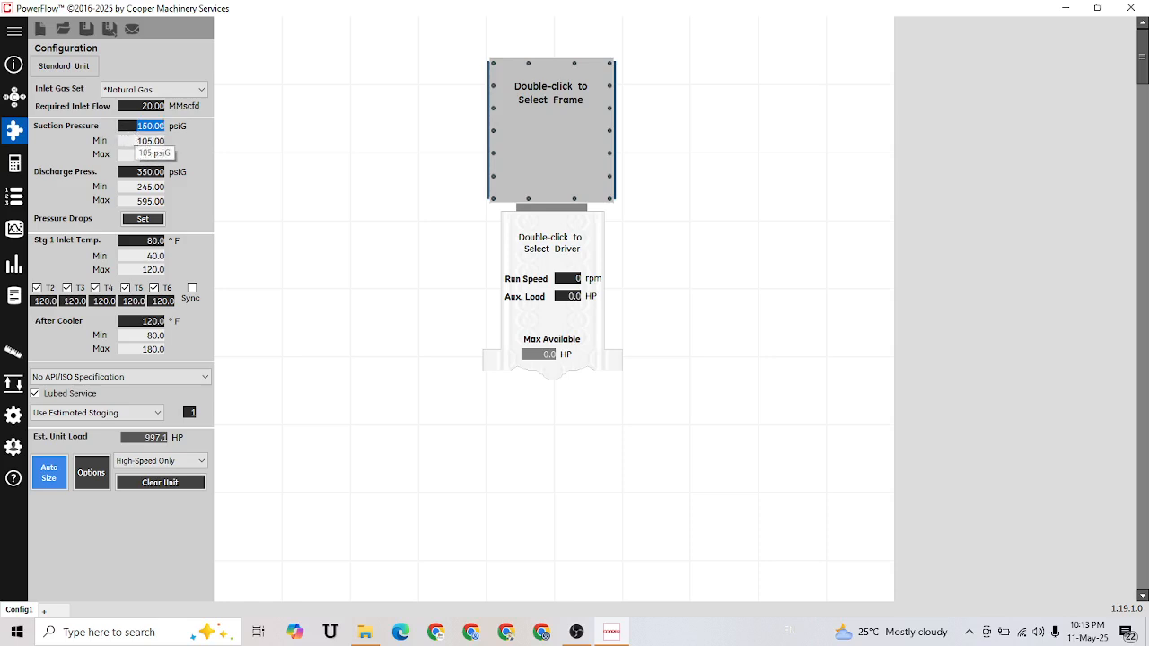
Step: Set the suction pressure range to a minimum of 100 psiG and a maximum of 550 psiG
left_click(136, 140)
type("100")
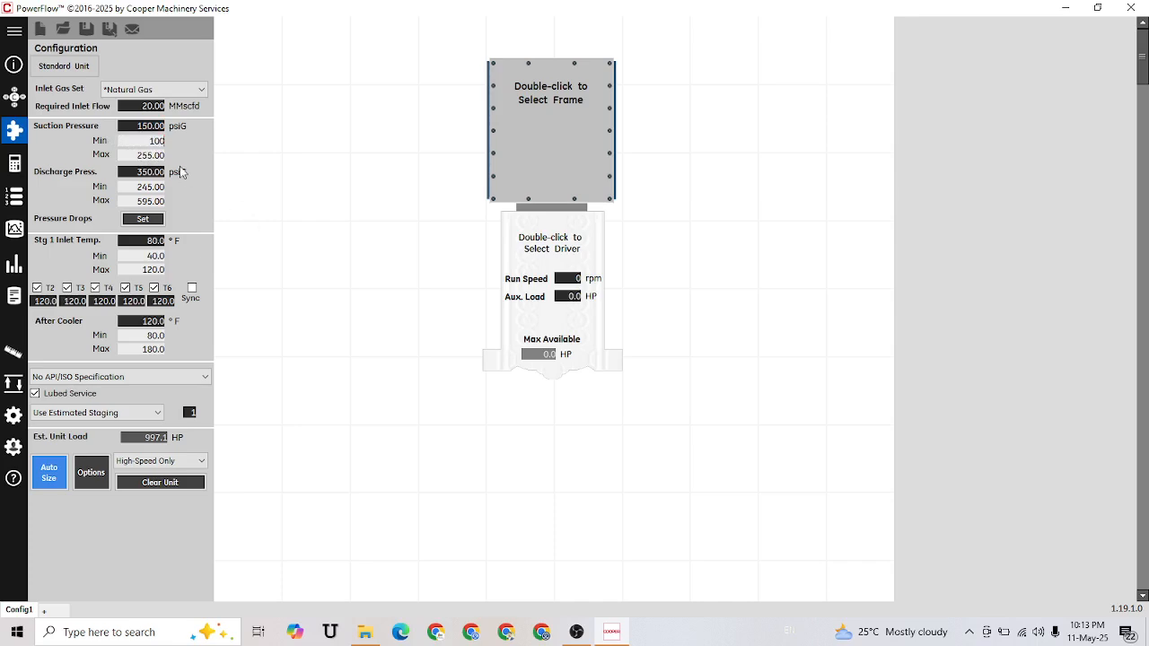
key("Tab")
type("550")
key("Tab")
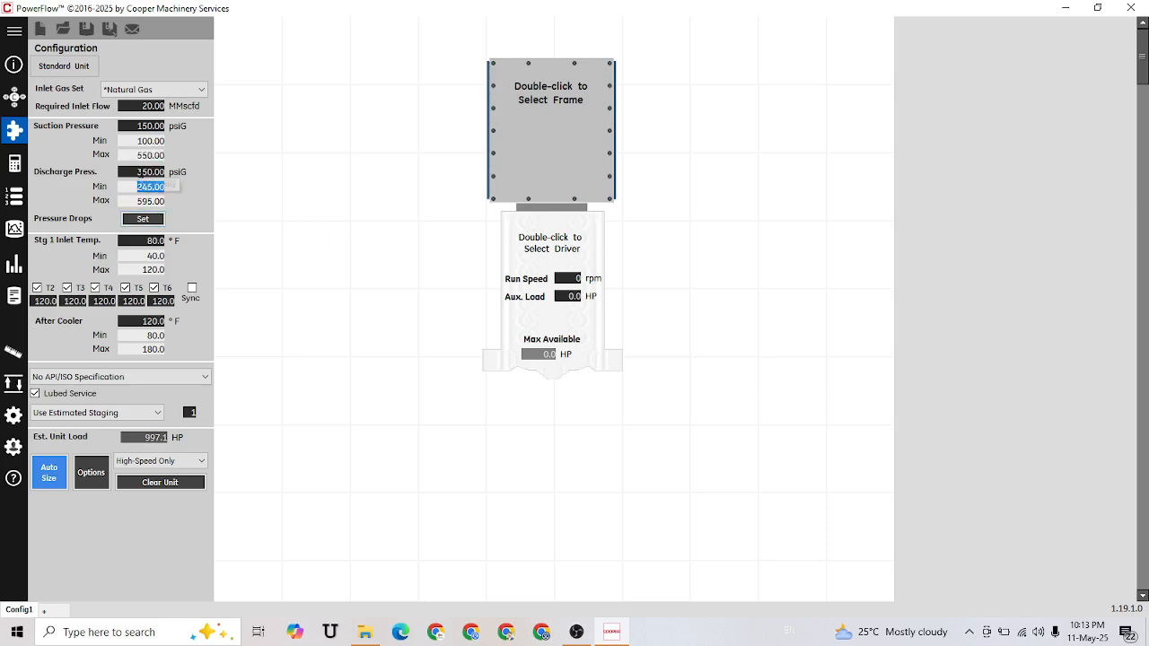
Step: Set the discharge pressure to 750 psiG with a minimum of 600 and a maximum of 800 psiG
key("shift+Tab")
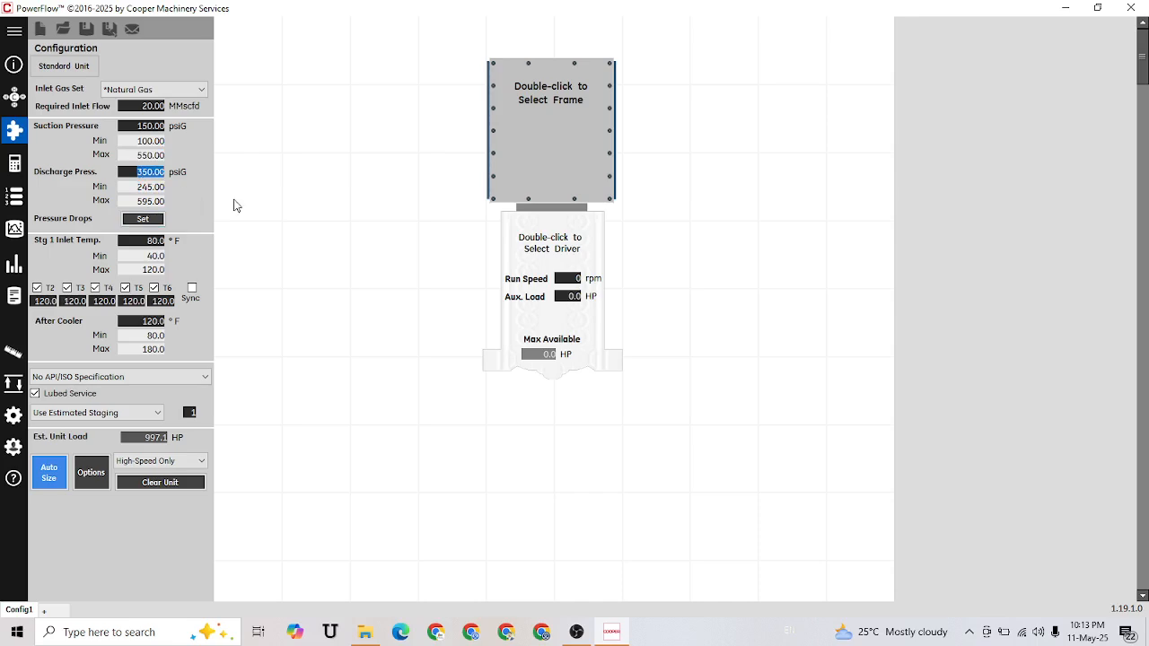
type("750")
key("Tab")
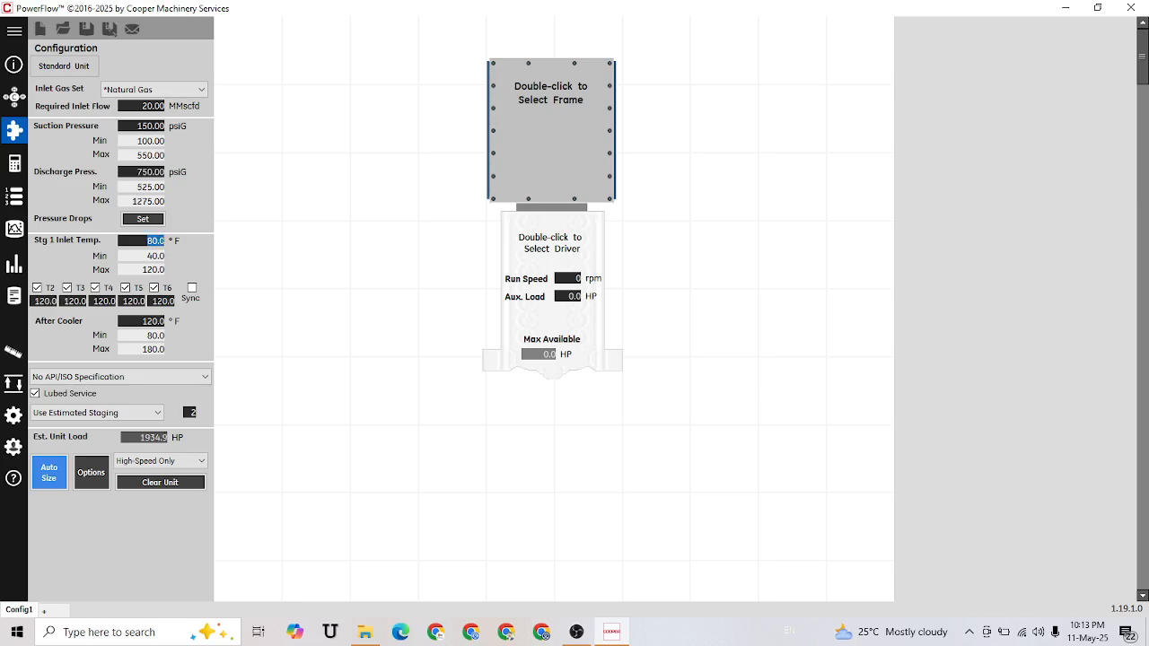
left_click(145, 185)
type("600")
key("Tab")
type("800")
key("Tab")
Step: Set the stage 1 inlet temperature to 110 °F with a minimum of 80 °F
left_click(143, 254)
key("Tab")
type("110")
key("Return")
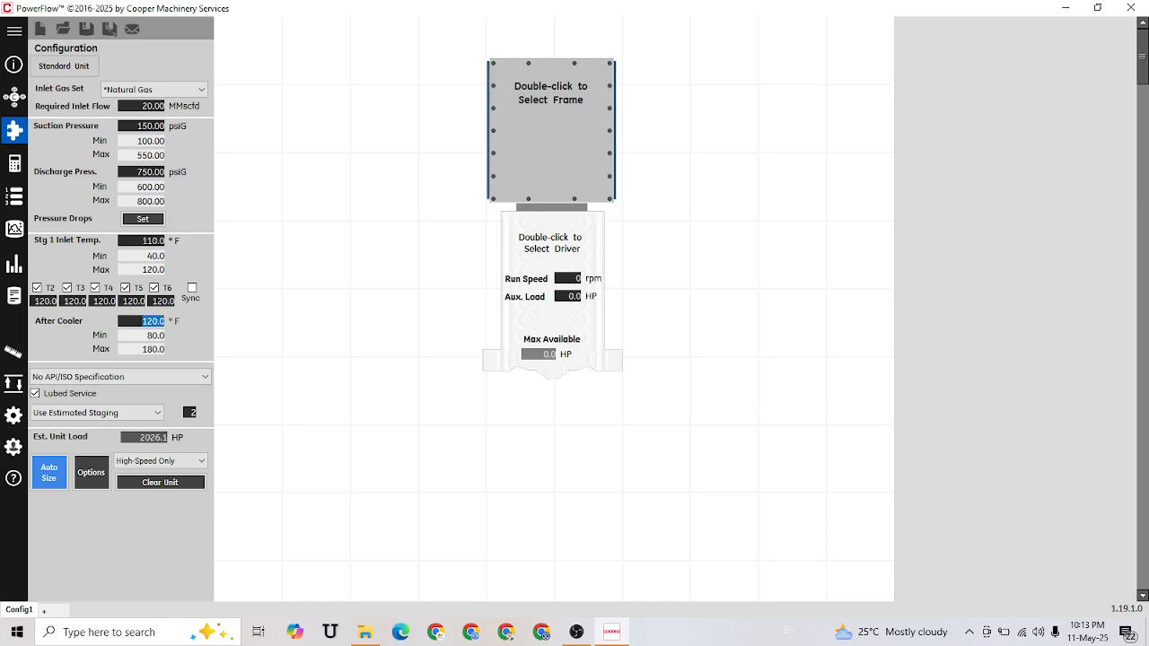
left_click(149, 256)
type("80")
key("Tab")
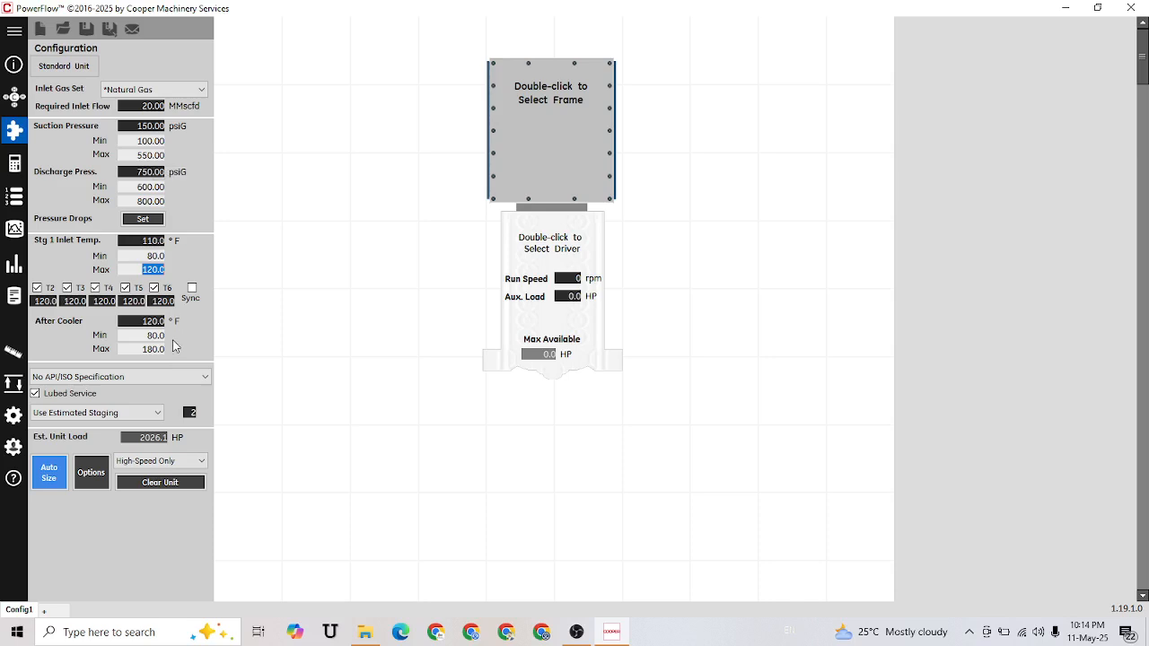
Step: Auto-size the compressor unit, keeping estimated staging and the High-Speed Only frame option
left_click(156, 414)
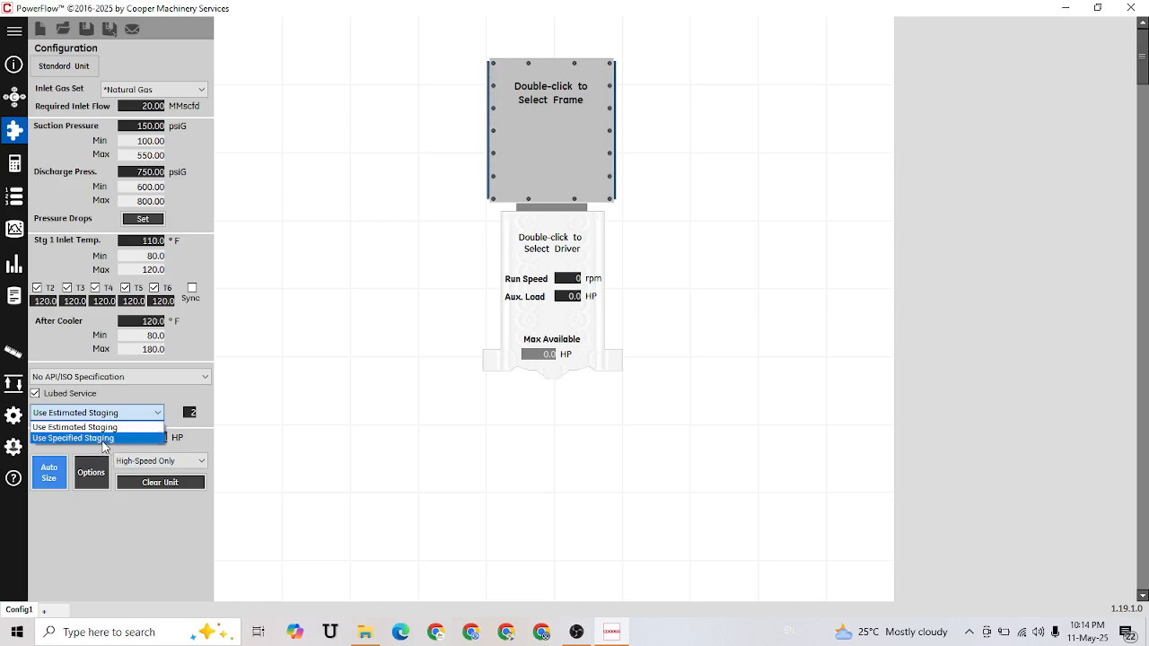
left_click(151, 396)
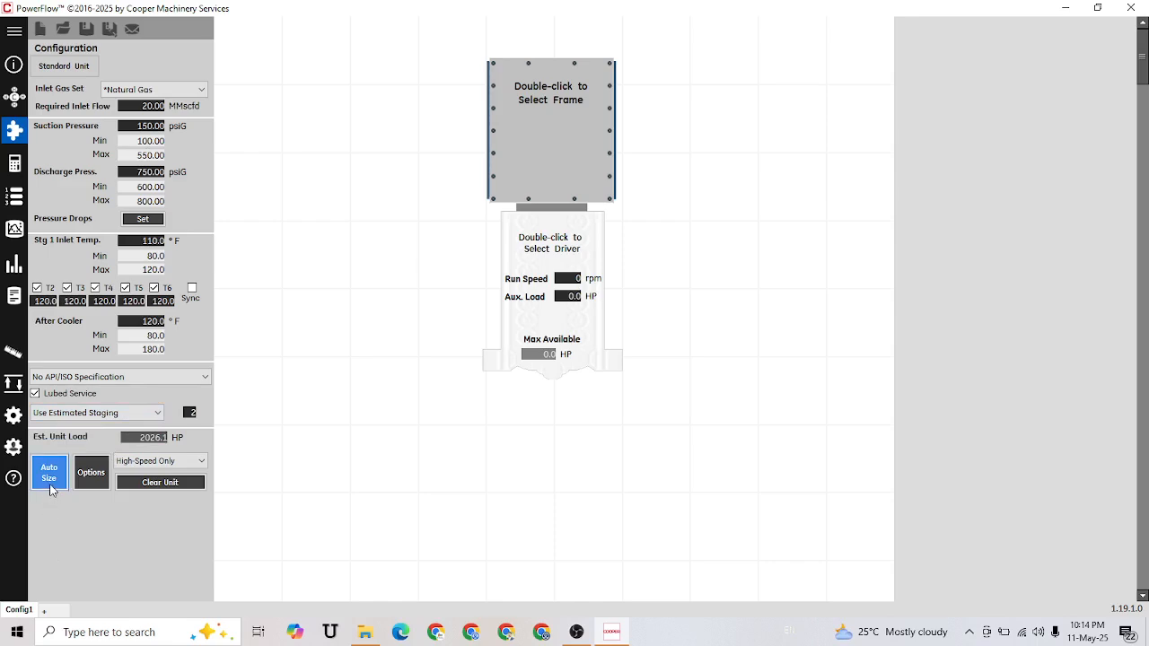
left_click(165, 465)
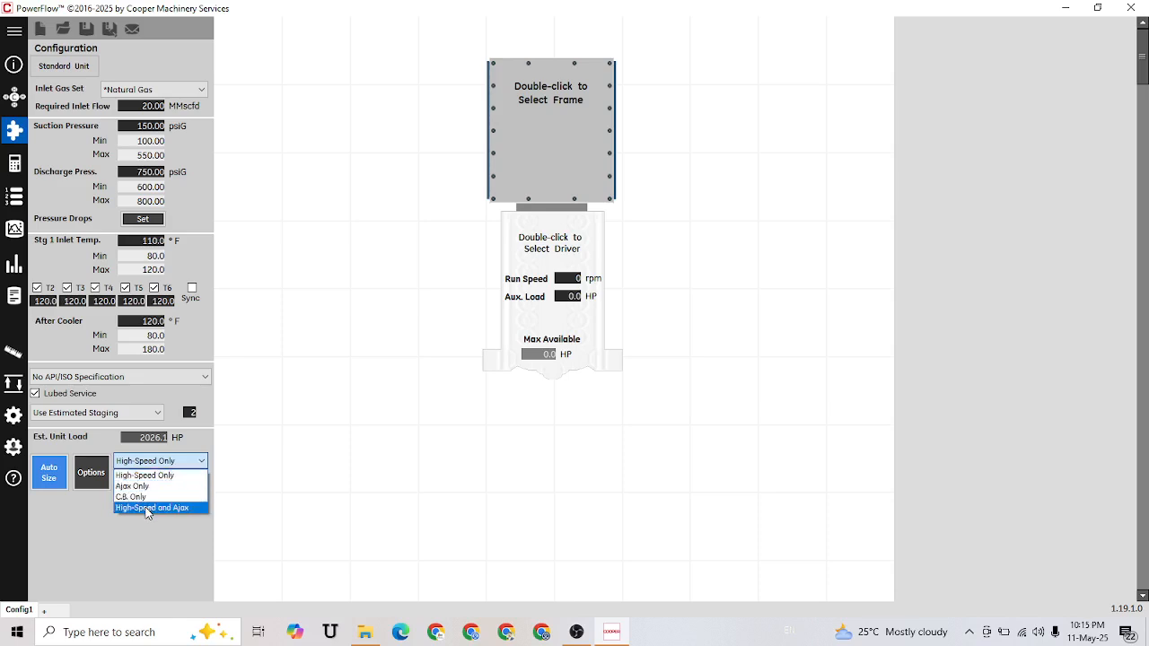
left_click(108, 523)
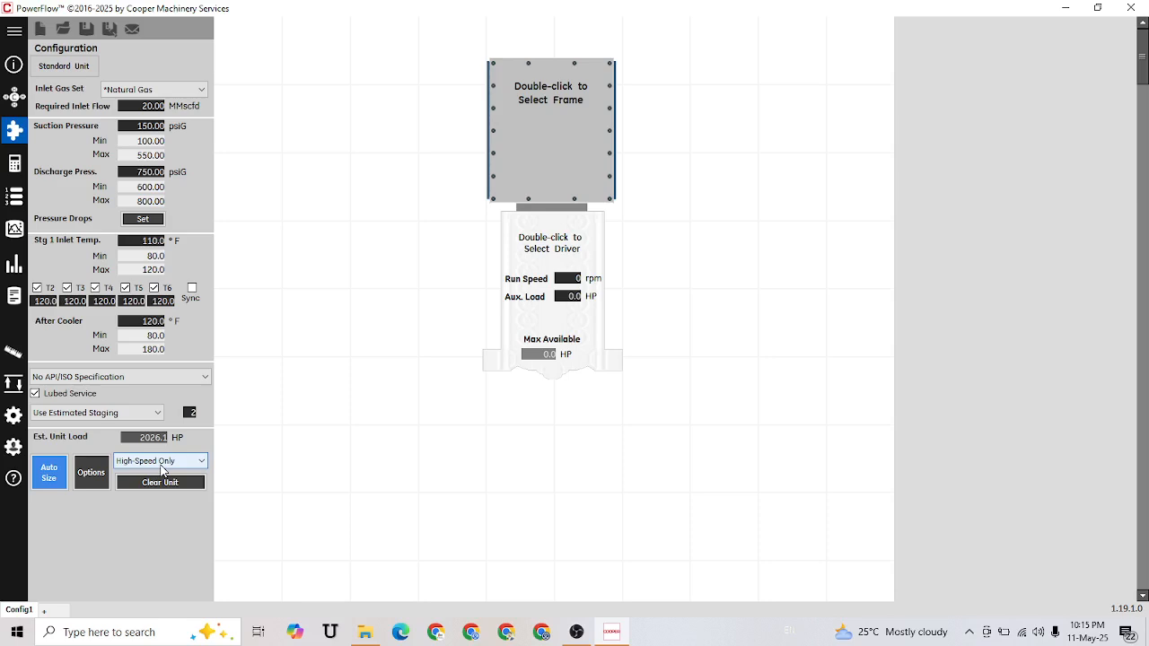
left_click(53, 482)
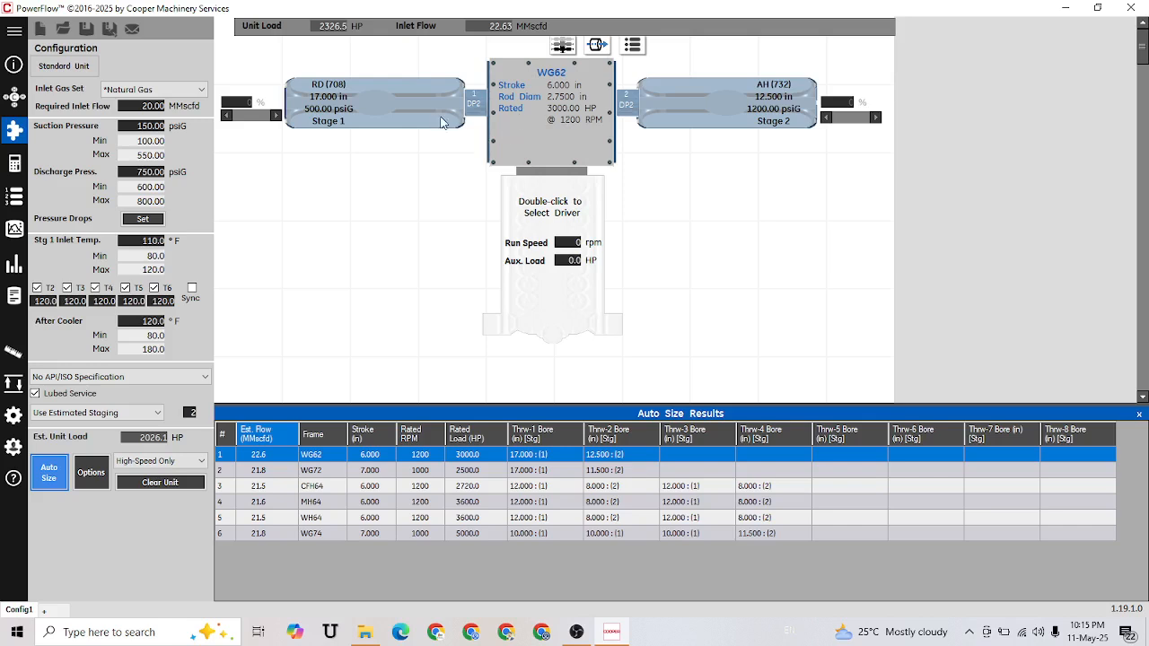
Step: Open the driver selection for the sized compressor and browse the available drivers
mouse_move(614, 122)
double_click(567, 221)
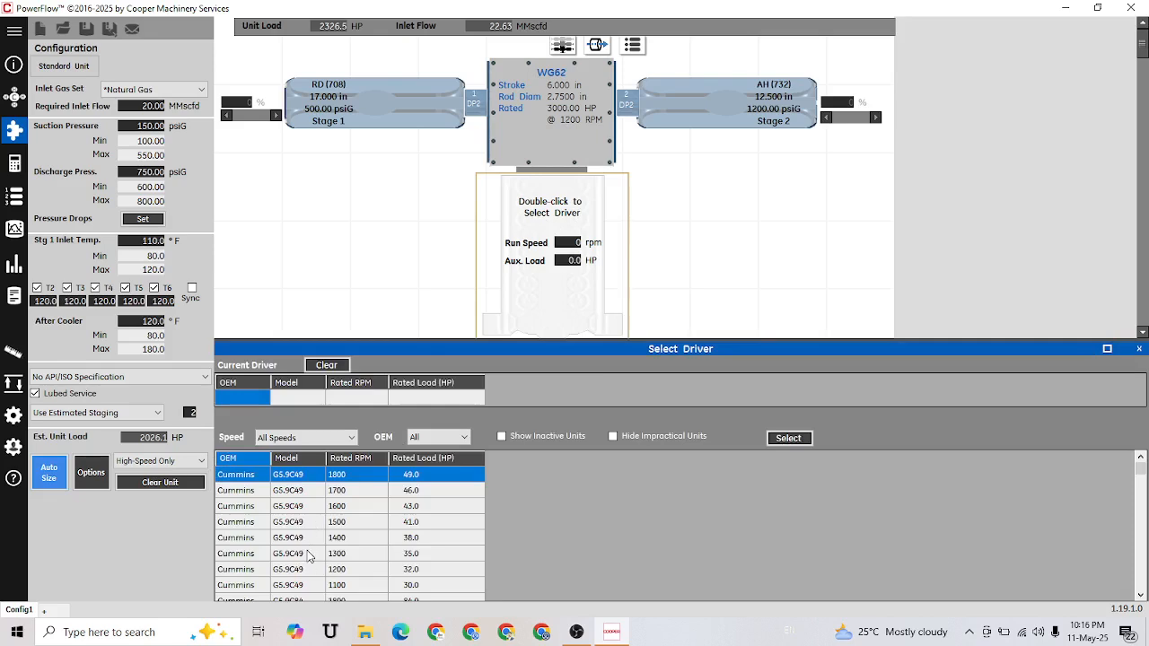
scroll(308, 556, "down", 2)
scroll(310, 558, "down", 10)
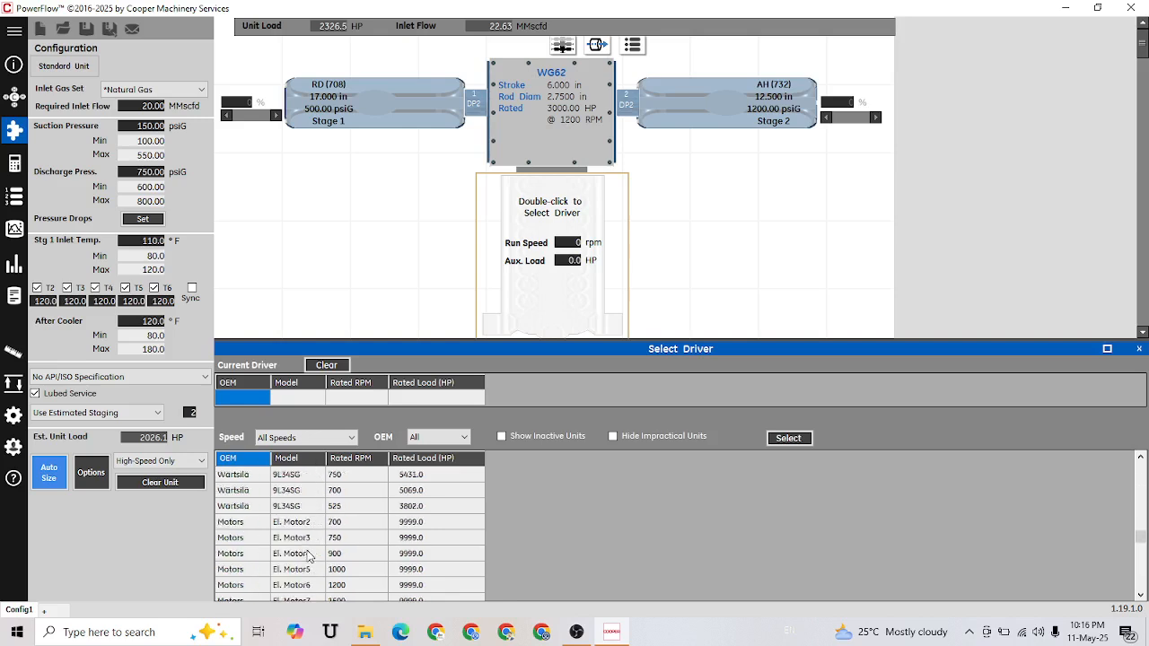
scroll(308, 555, "up", 5)
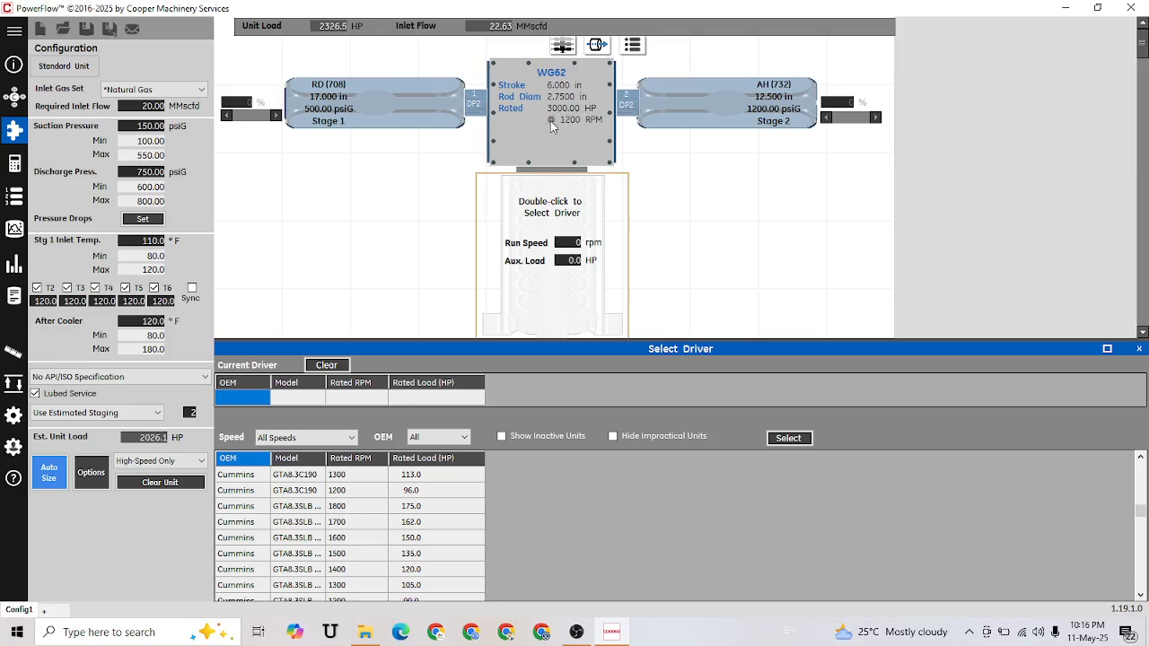
Step: Sort the driver list by rated load in descending order
left_click(429, 460)
scroll(427, 554, "down", 5)
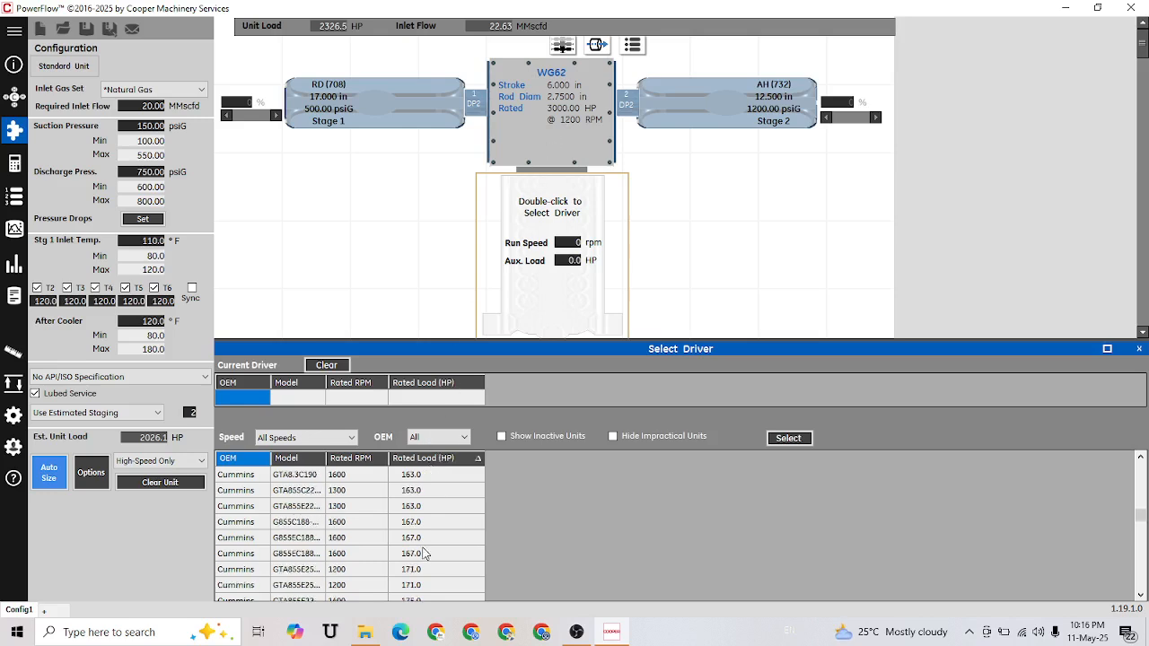
scroll(426, 554, "up", 10)
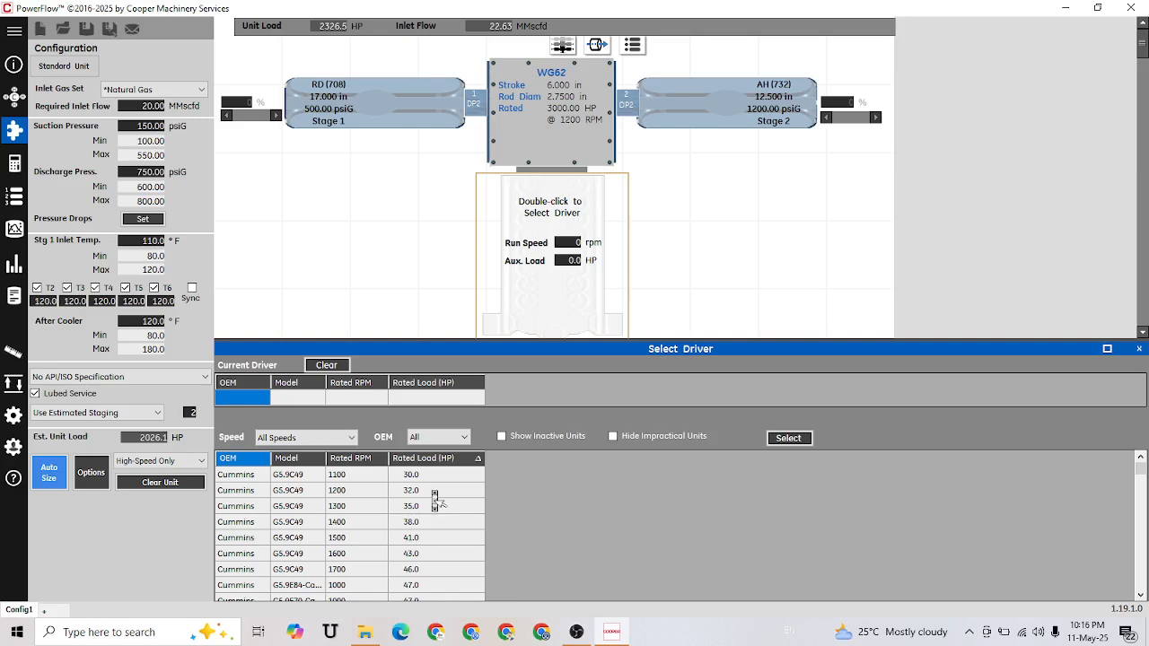
left_click_drag(438, 491, 464, 481)
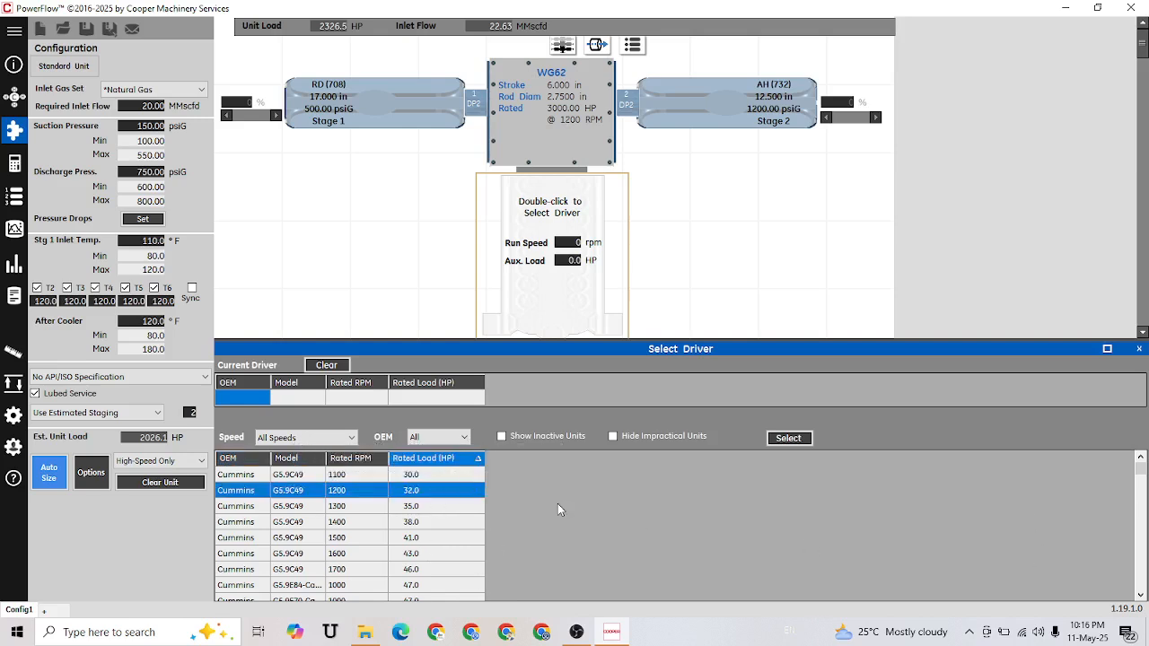
left_click(440, 459)
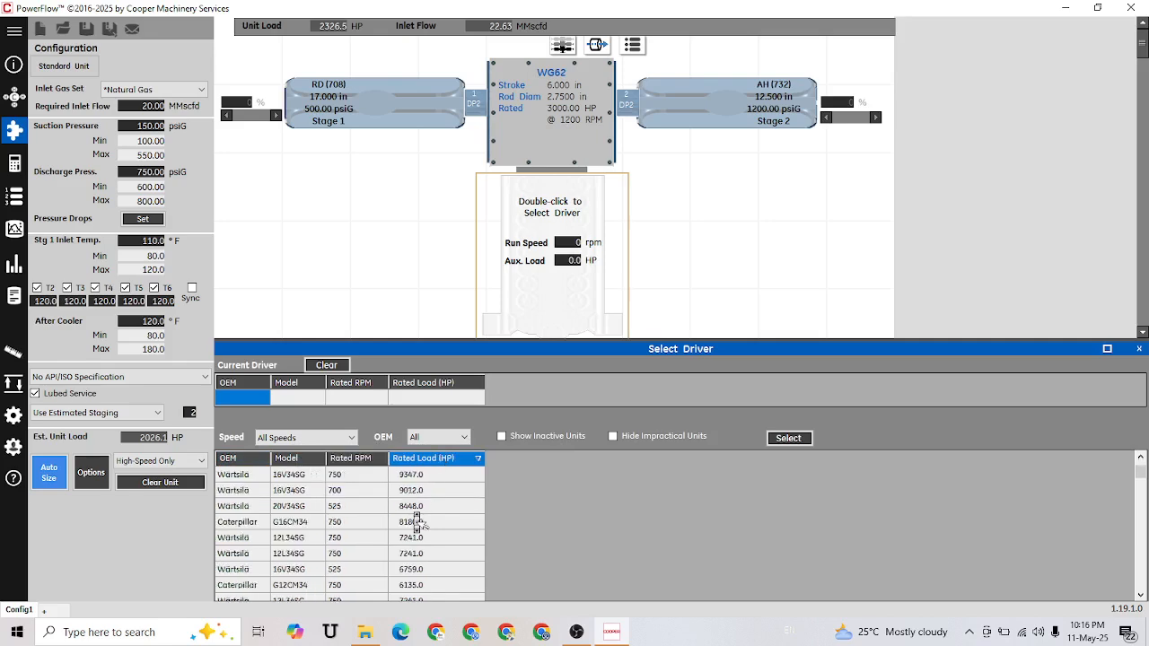
Step: Select the Waukesha 12V 275GL+ rated 3625 HP at 1000 RPM as the compressor driver
scroll(417, 521, "down", 4)
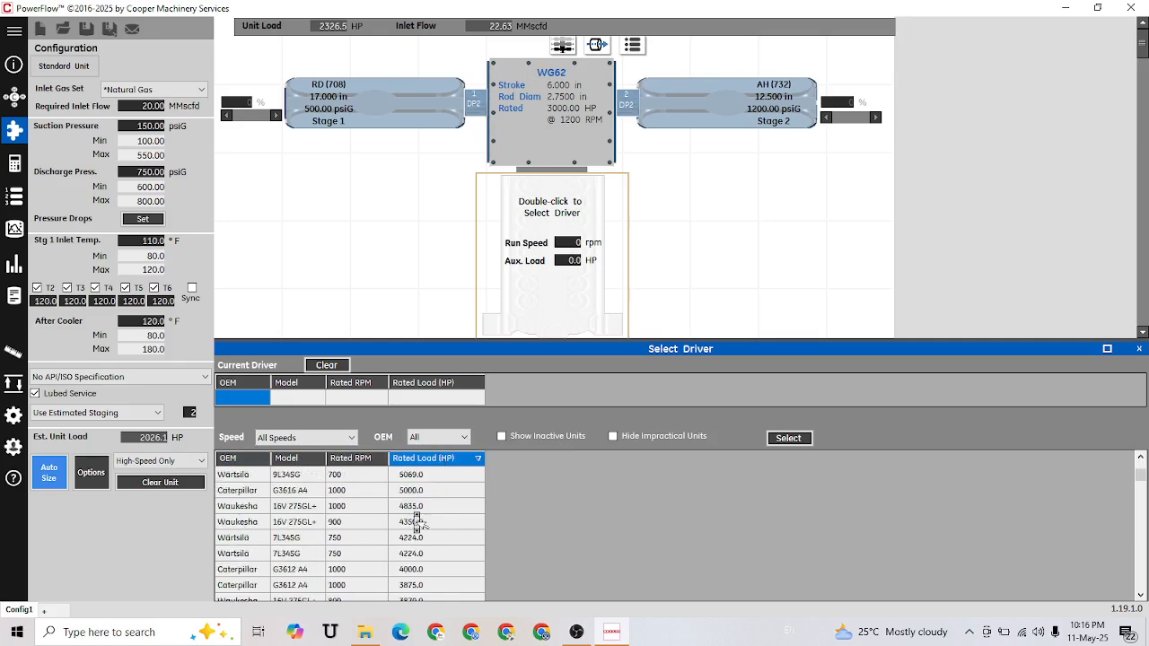
scroll(416, 519, "up", 2)
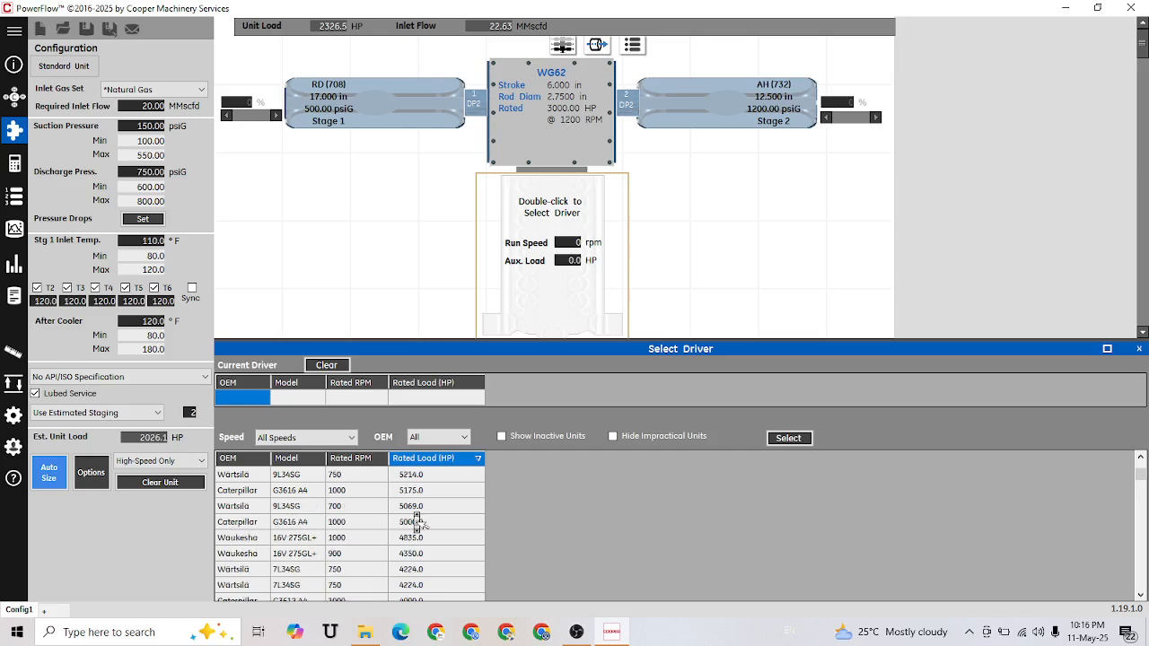
scroll(415, 518, "up", 3)
scroll(416, 519, "up", 3)
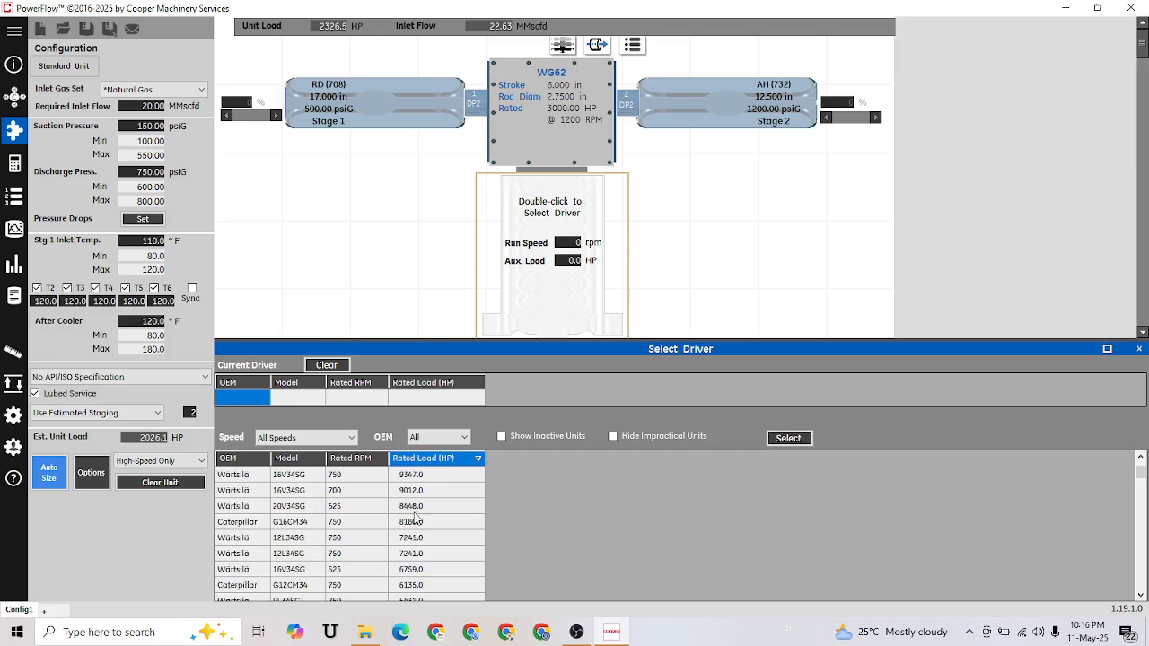
scroll(415, 518, "down", 4)
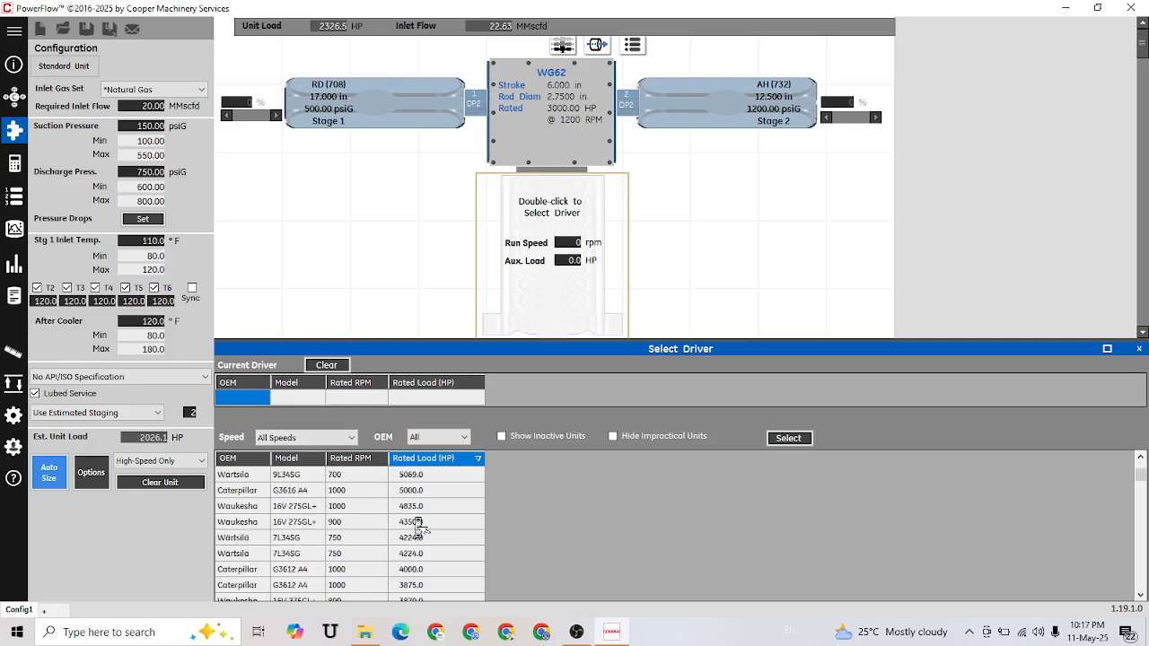
scroll(418, 525, "down", 1)
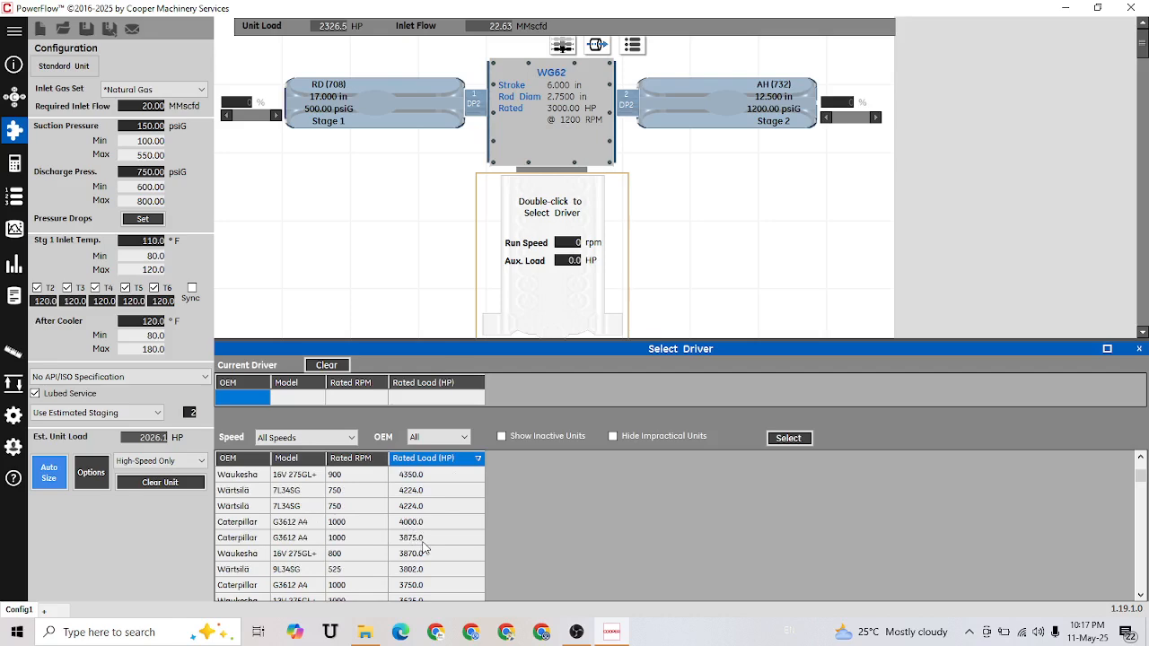
scroll(424, 547, "down", 1)
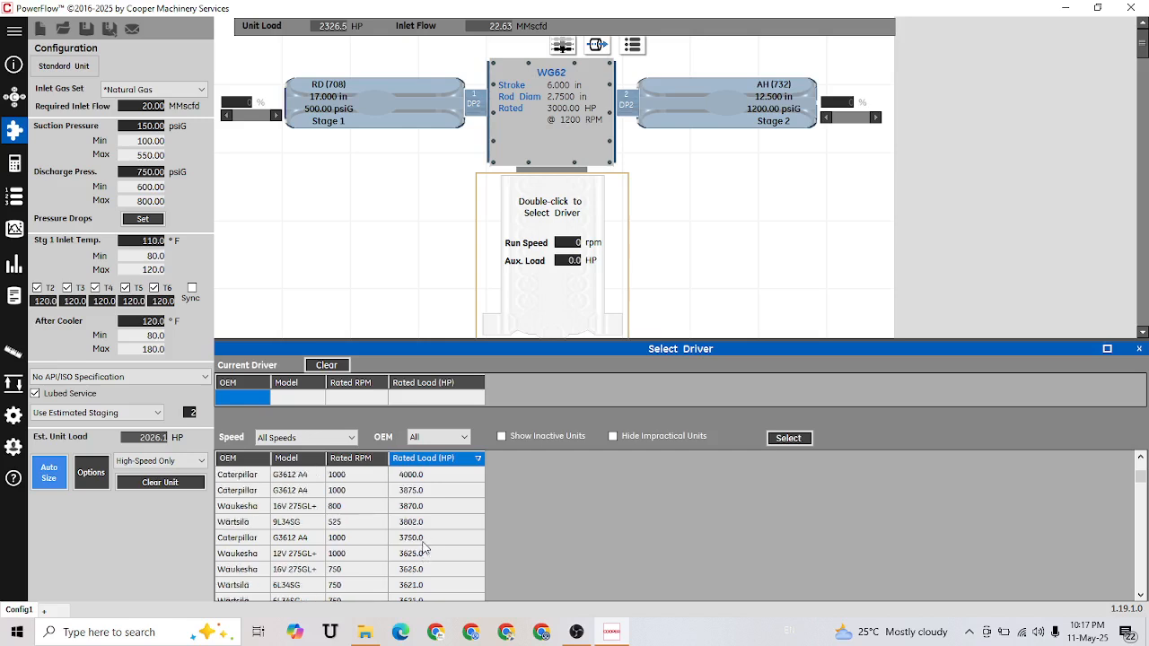
left_click(409, 556)
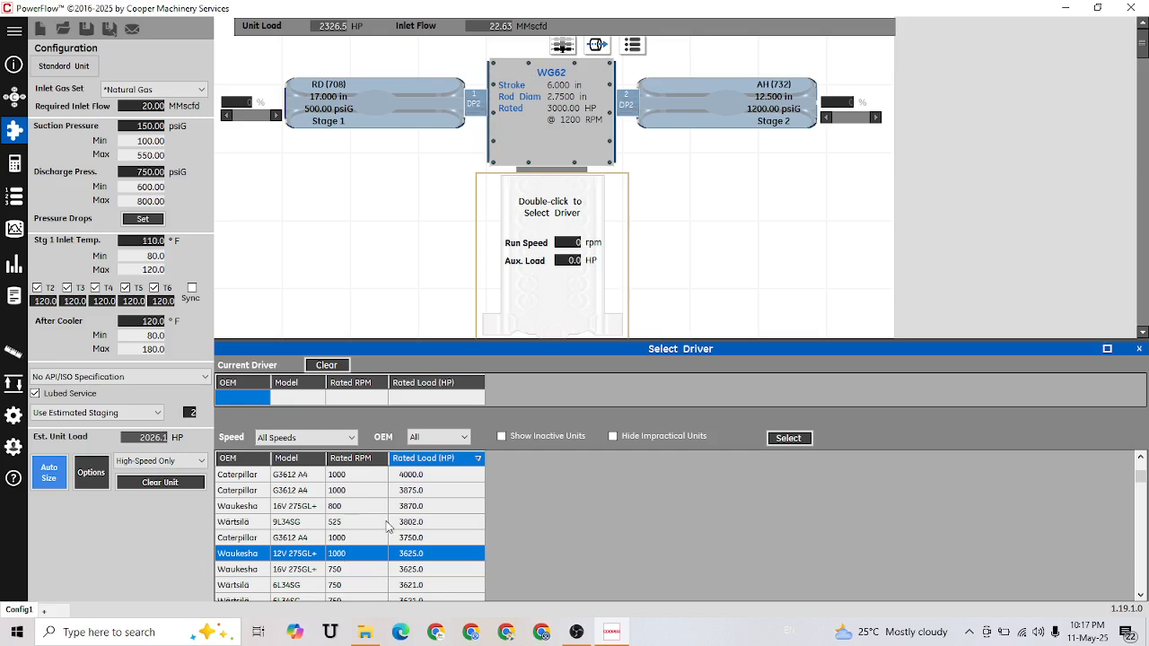
double_click(361, 554)
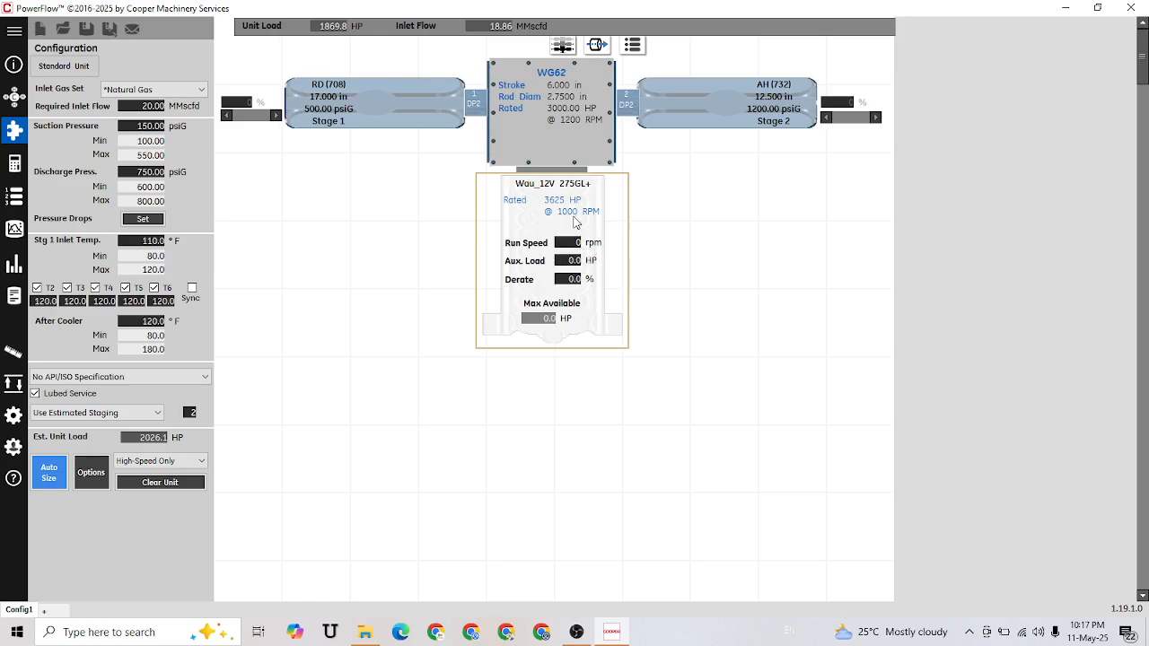
Step: Set the driver's run speed to 900 rpm and its auxiliary load to 120 HP
left_click(573, 241)
type("900")
key("Tab")
type("120")
key("Tab")
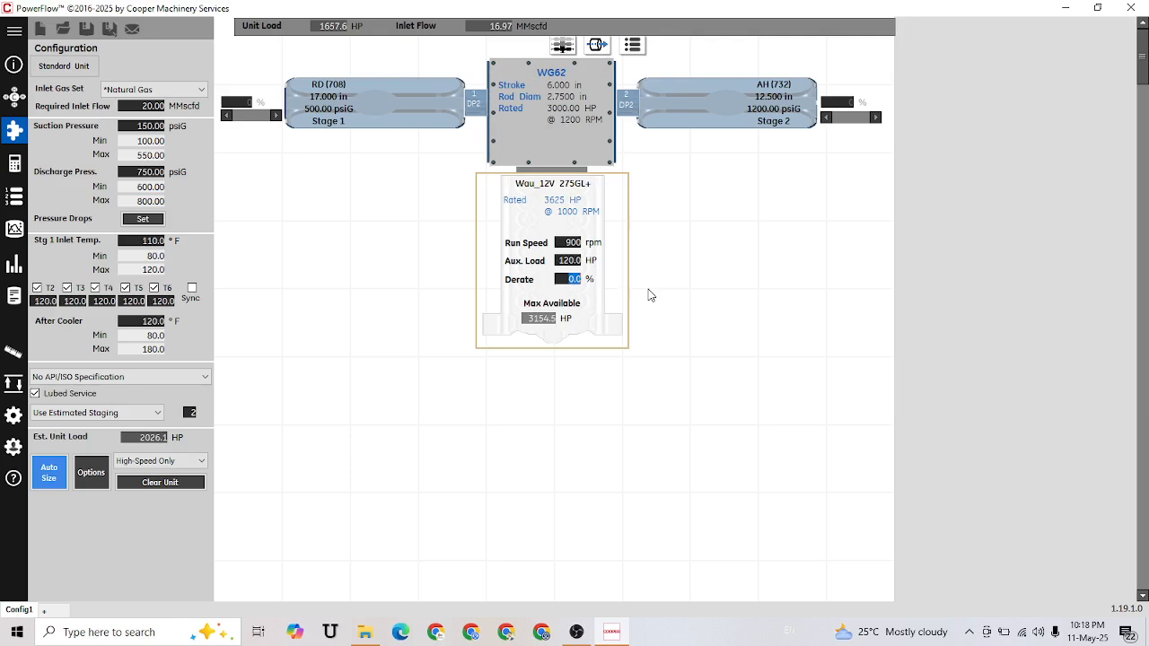
left_click(651, 295)
Step: Open the performance calculation and store the working point in the first blank case as Case #1
left_click(14, 167)
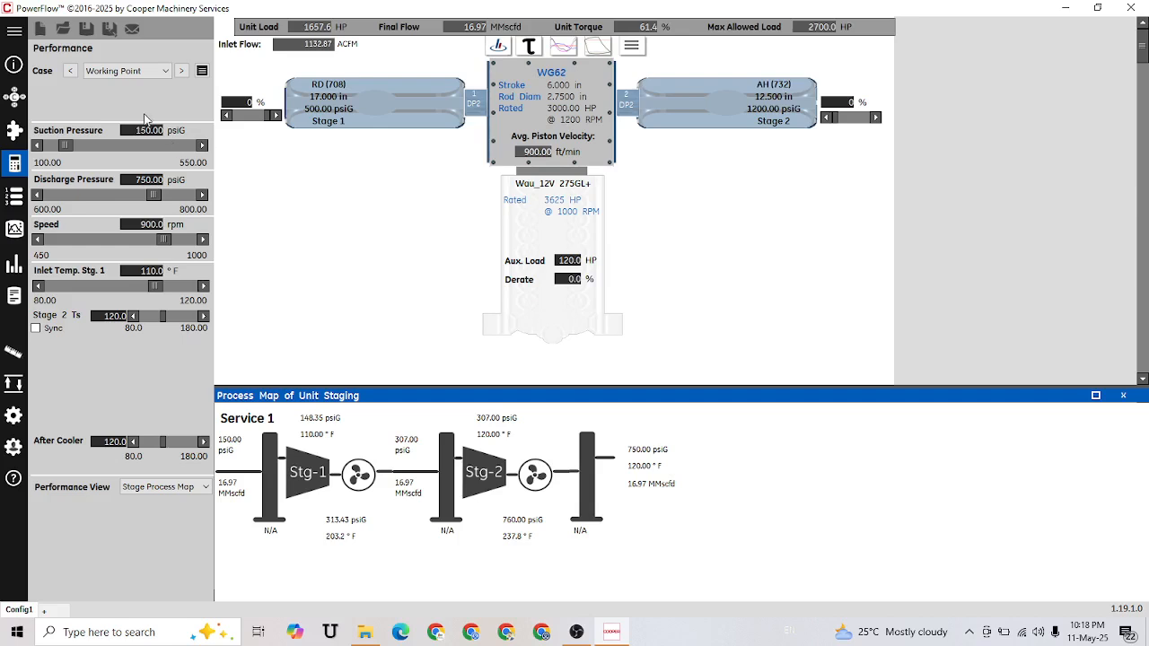
left_click(155, 76)
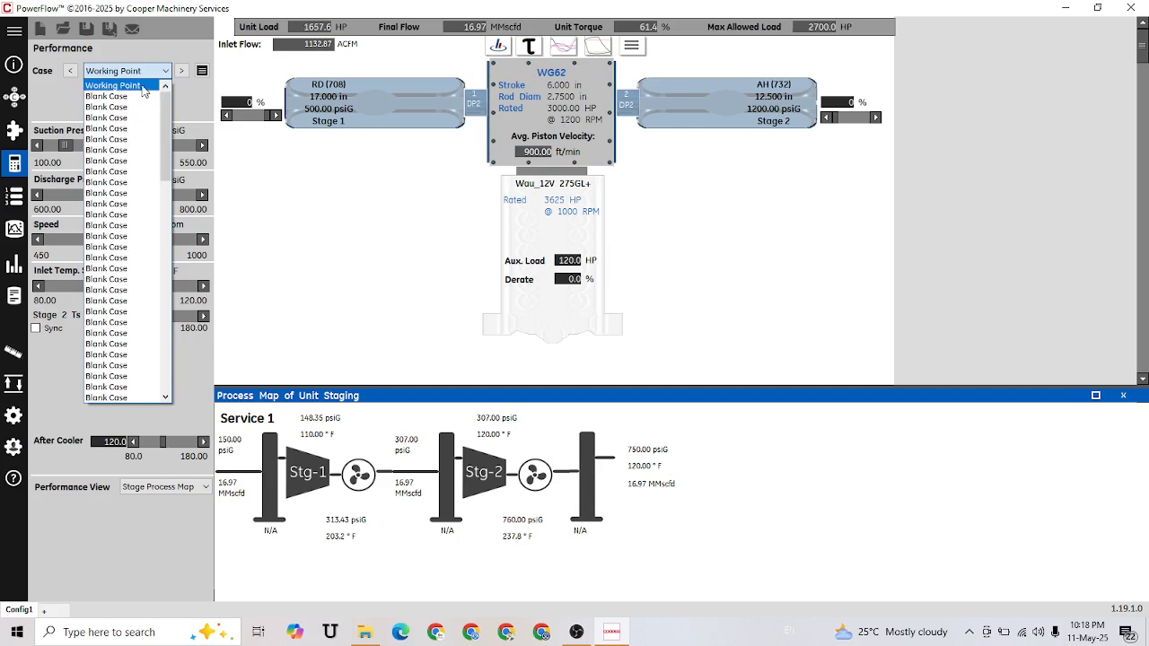
left_click(140, 94)
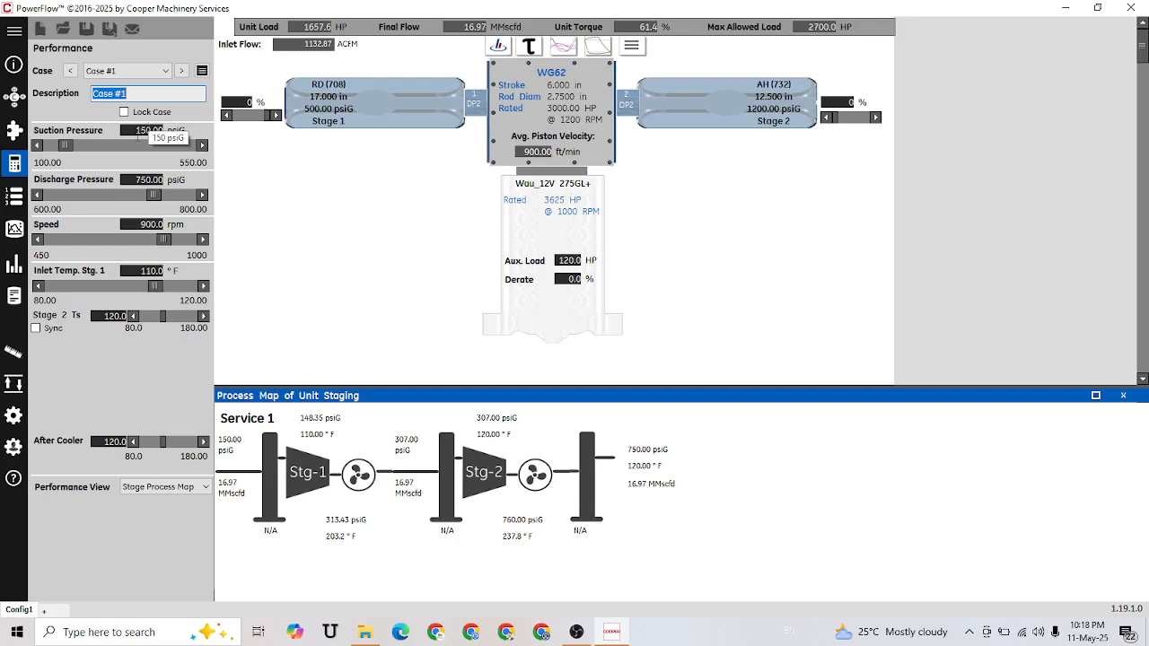
left_click(138, 135)
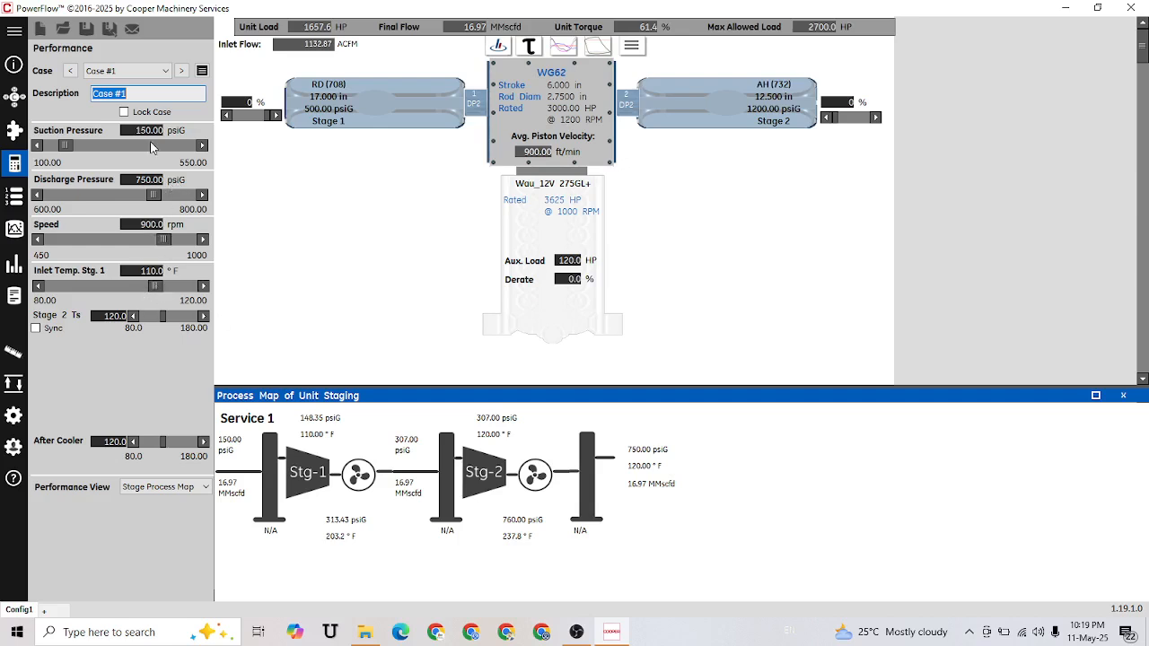
Step: Create Case #2 from the next blank case with 200 psiG suction pressure and 775 psiG discharge pressure
left_click(165, 79)
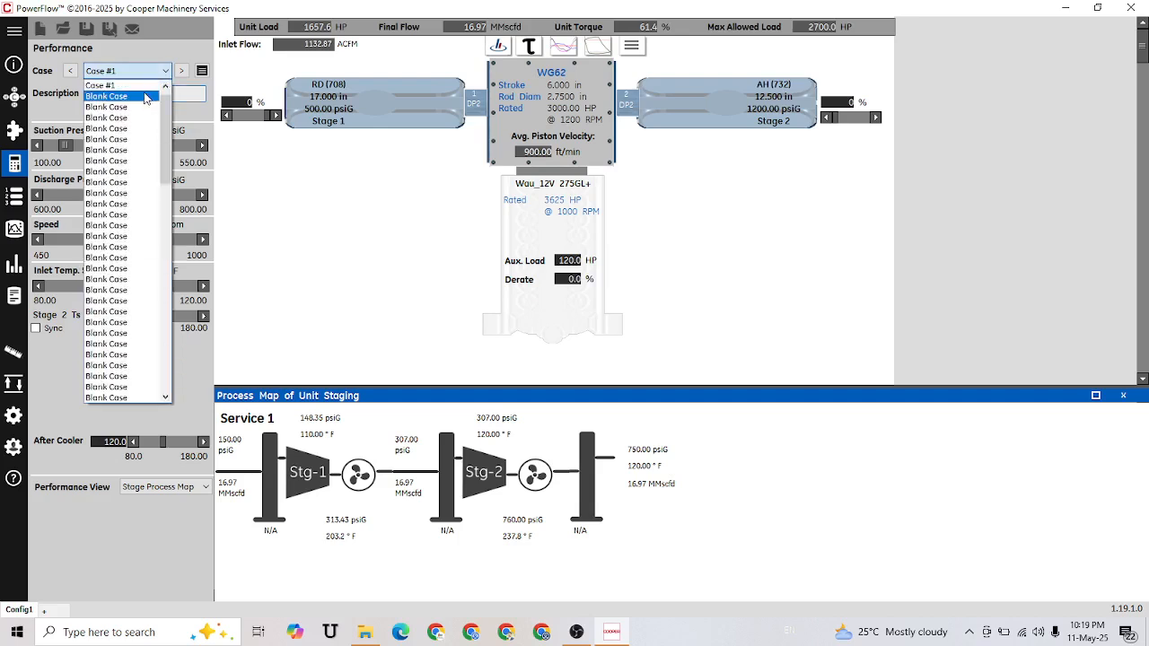
left_click(143, 93)
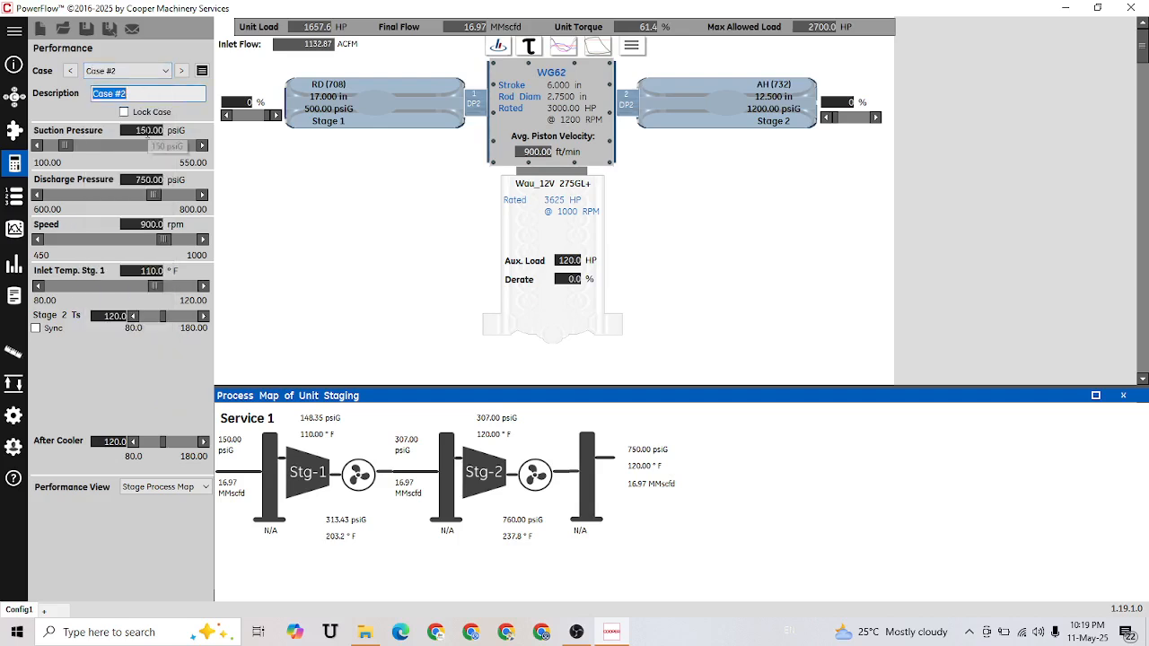
left_click(147, 131)
double_click(139, 130)
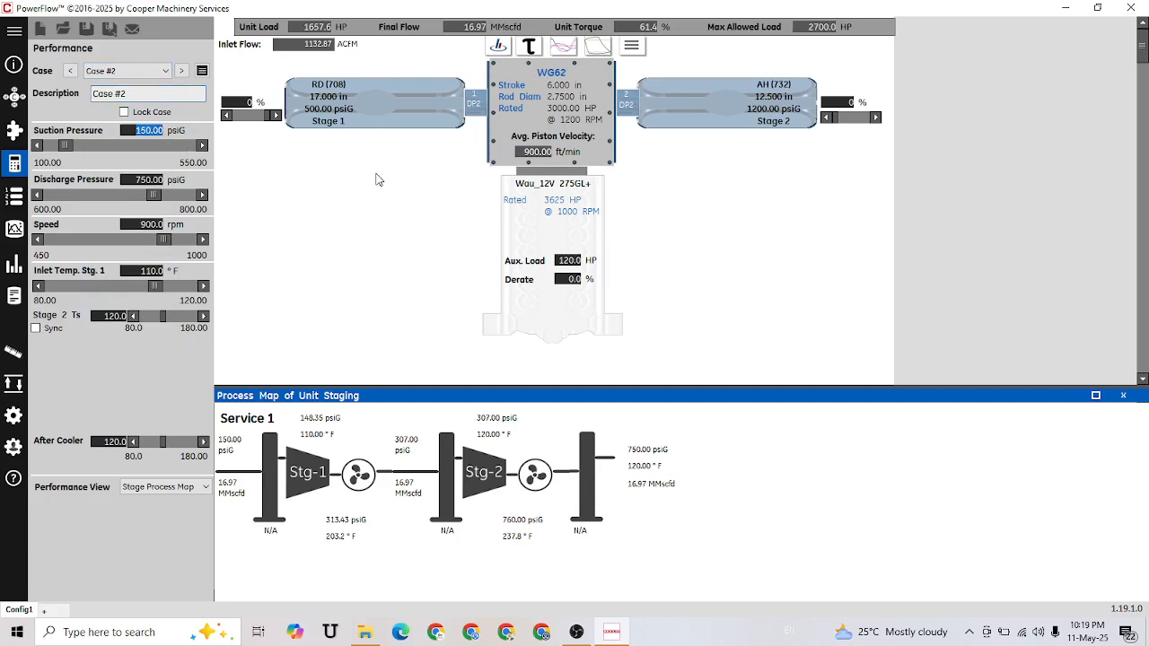
type("200")
key("Tab")
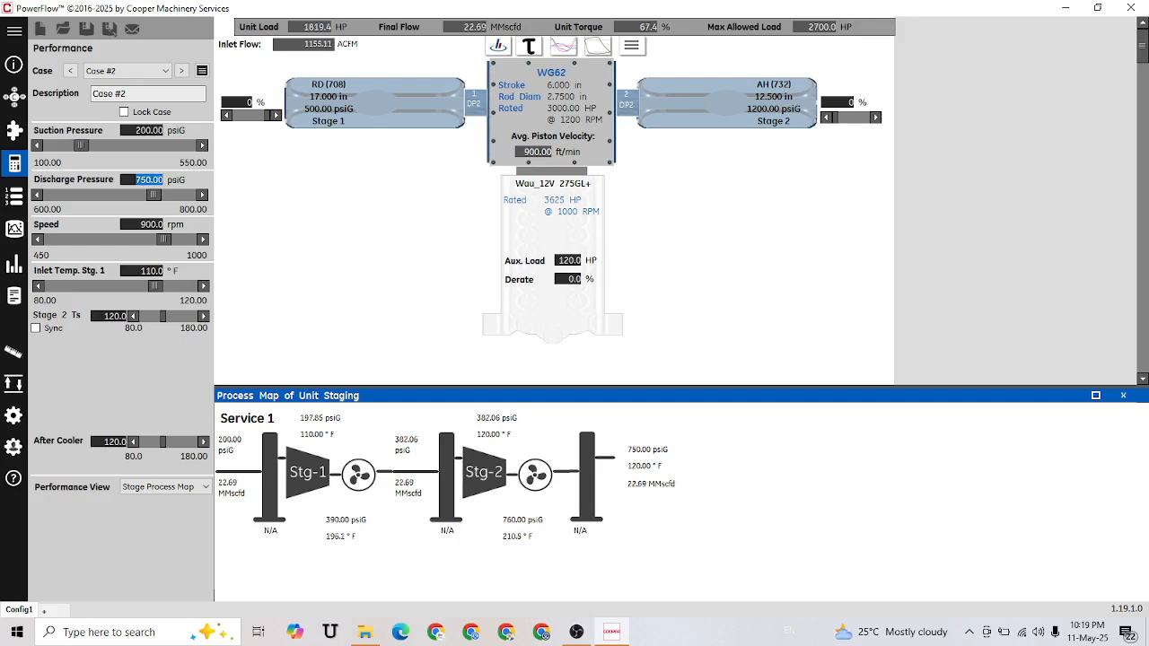
type("775")
key("Tab")
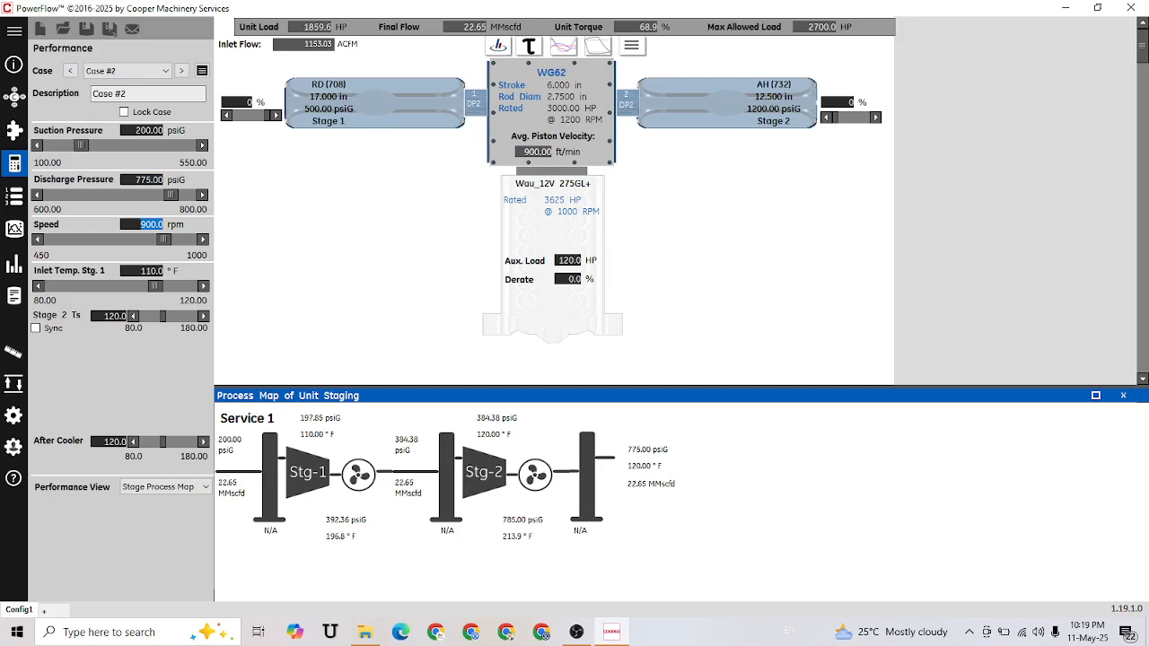
Step: Set Case #2's speed to 950 rpm and its stage 1 inlet temperature to 100 °F
type("950")
key("Tab")
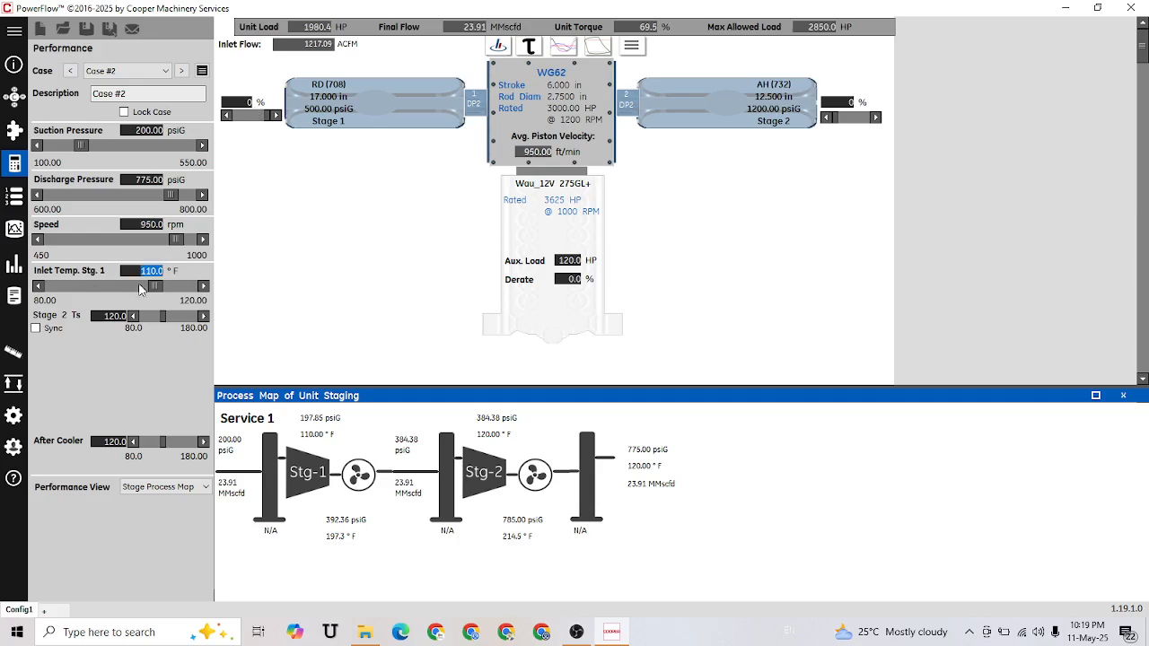
type("8")
type("0")
key("BackSpace")
key("BackSpace")
type("100")
key("Tab")
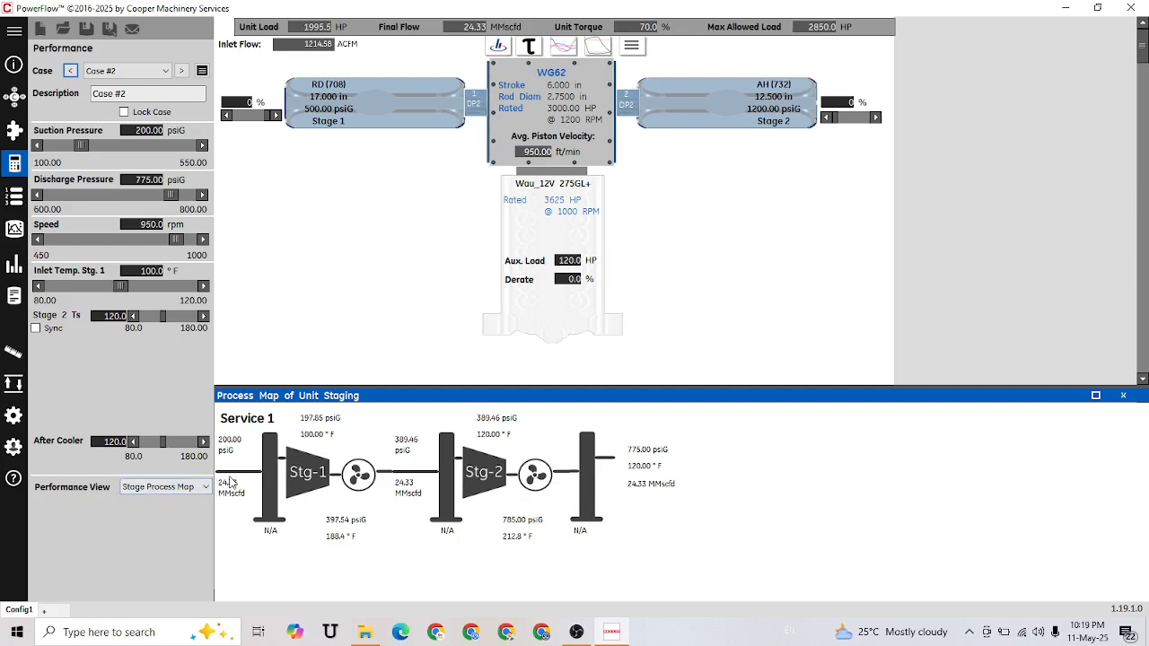
Step: Switch the performance view to the Cases table and make Case #1 the active case
left_click(186, 489)
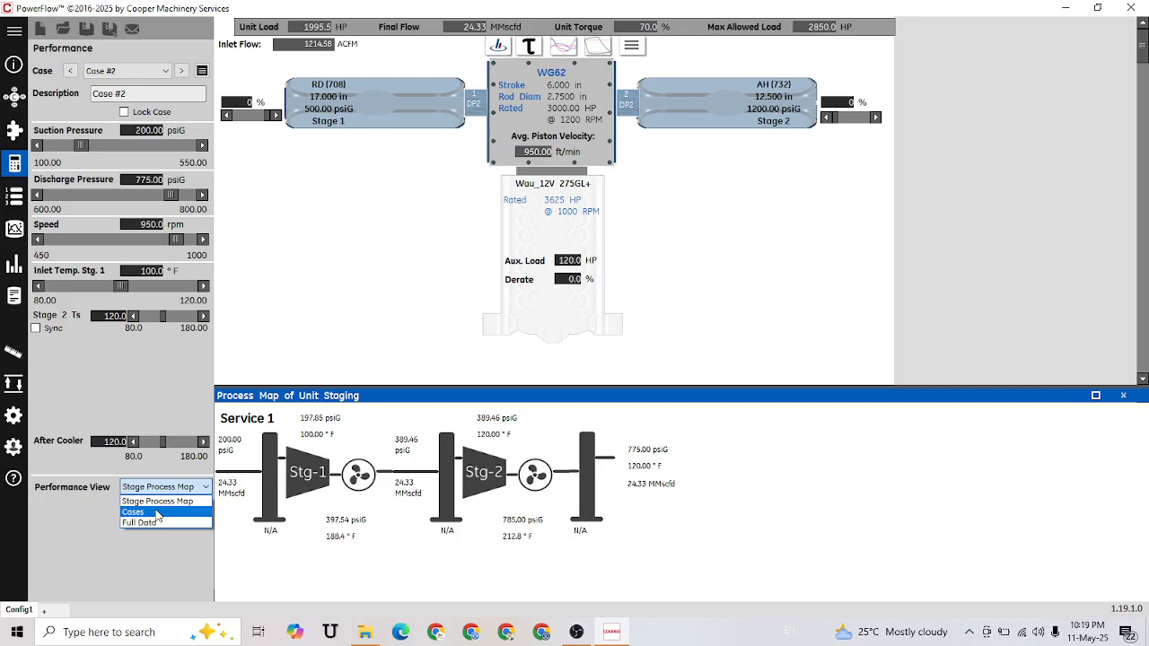
left_click(157, 512)
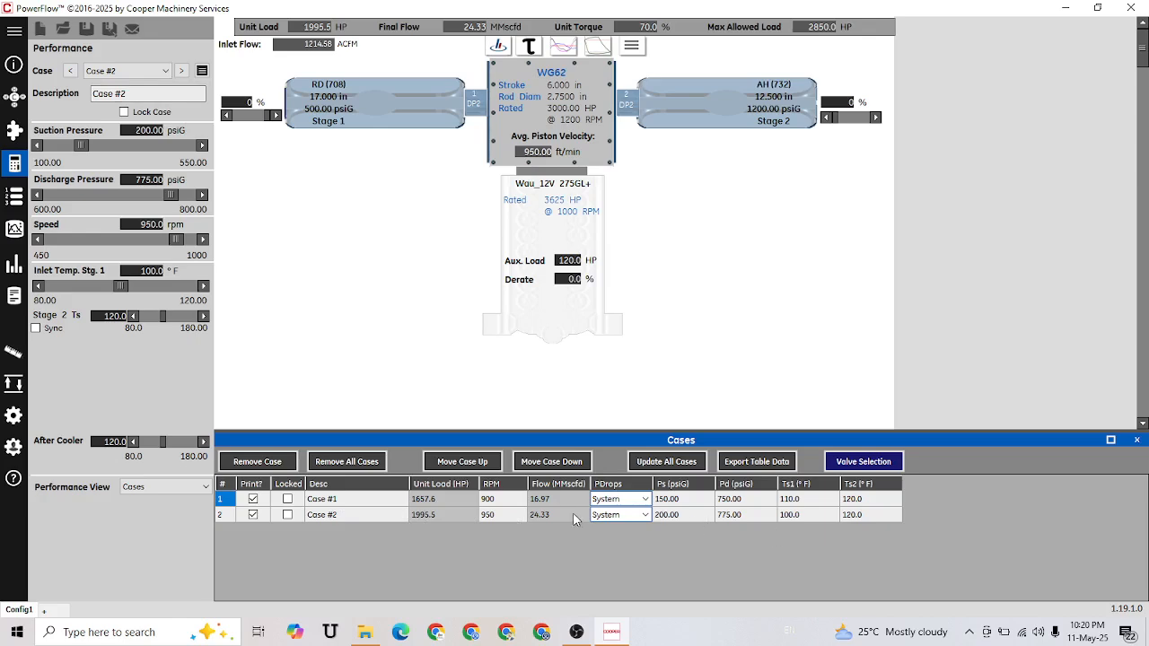
left_click(147, 71)
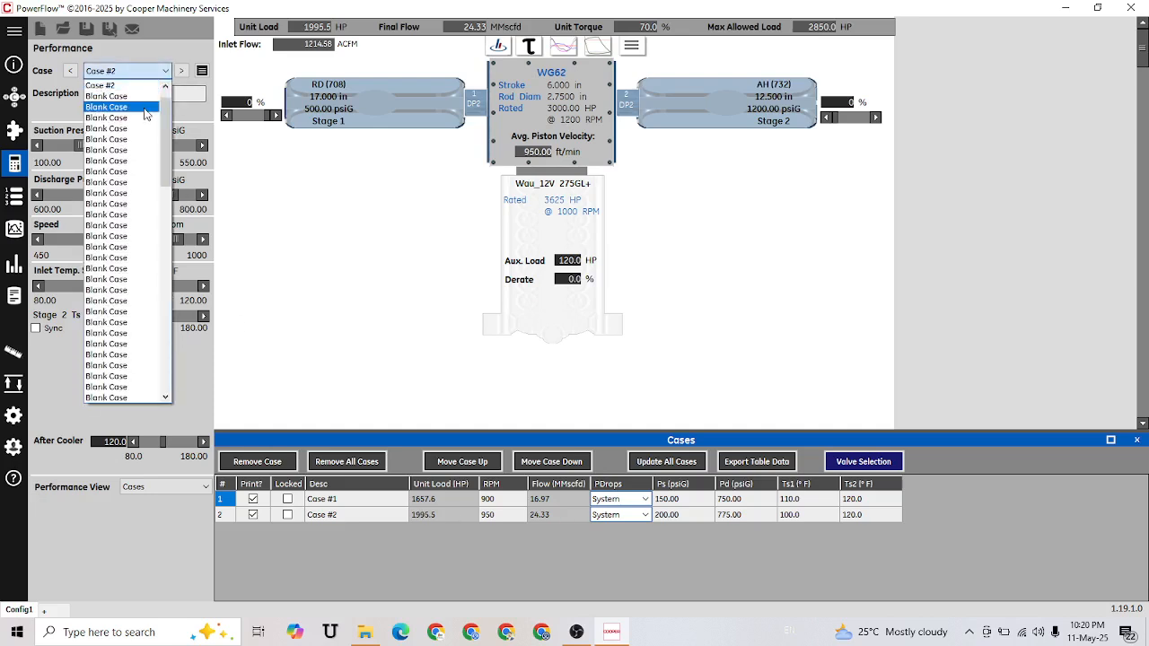
scroll(134, 179, "up", 2)
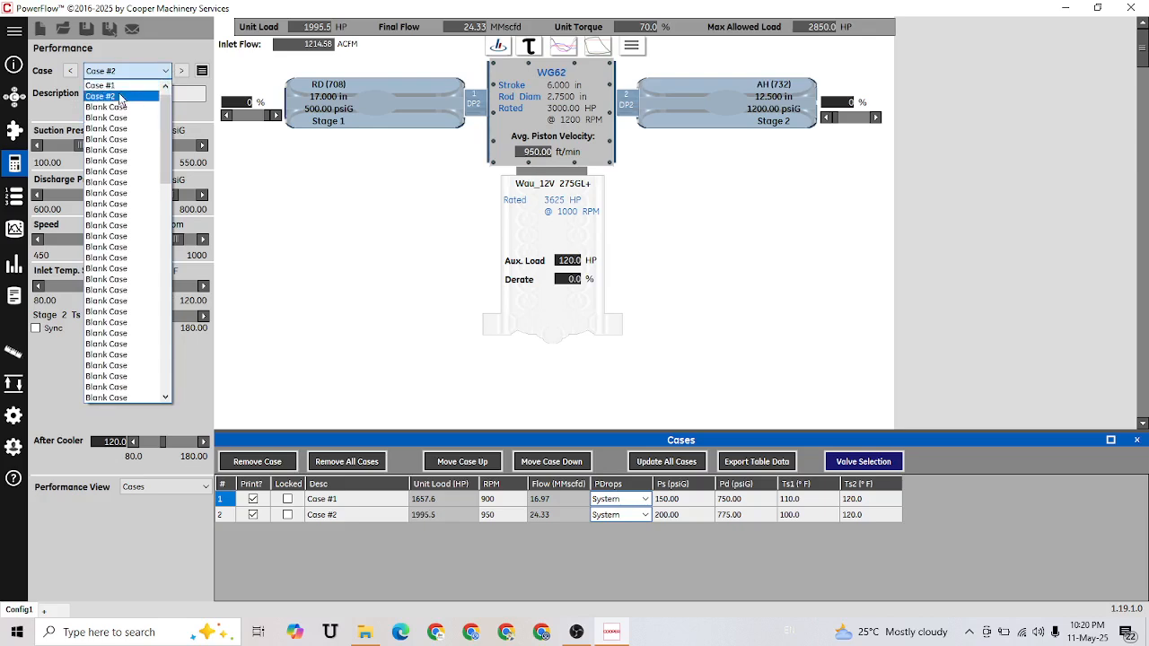
left_click(117, 85)
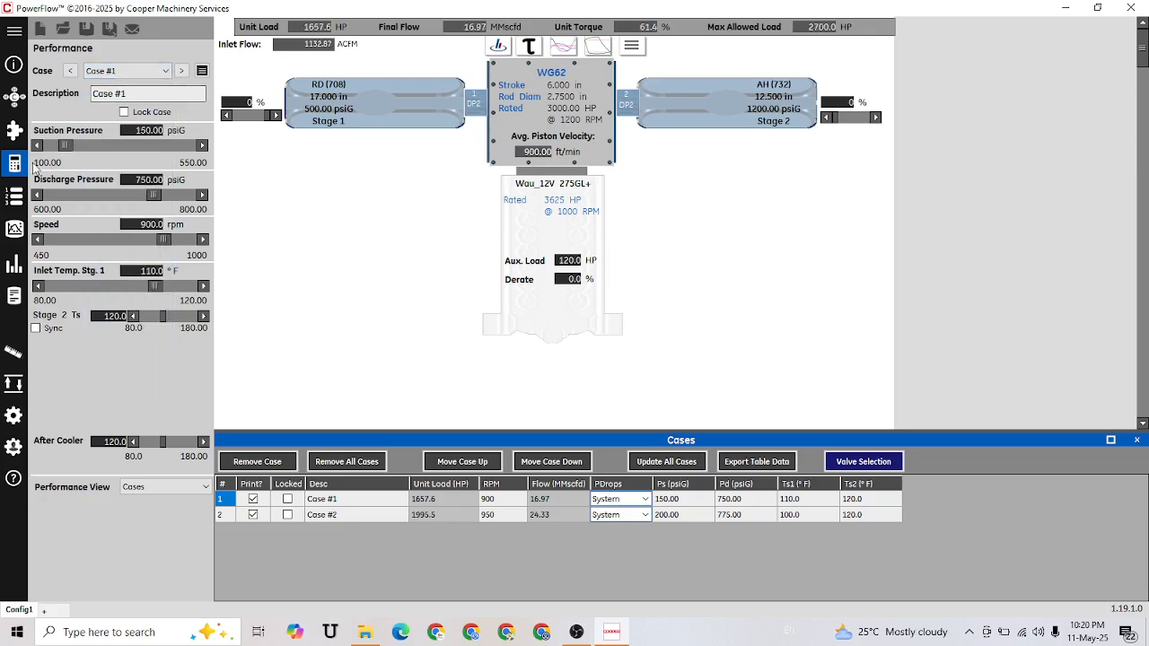
Step: Generate the Current Point Performance report for Case #1 and review its application, driver and stage data
left_click(14, 294)
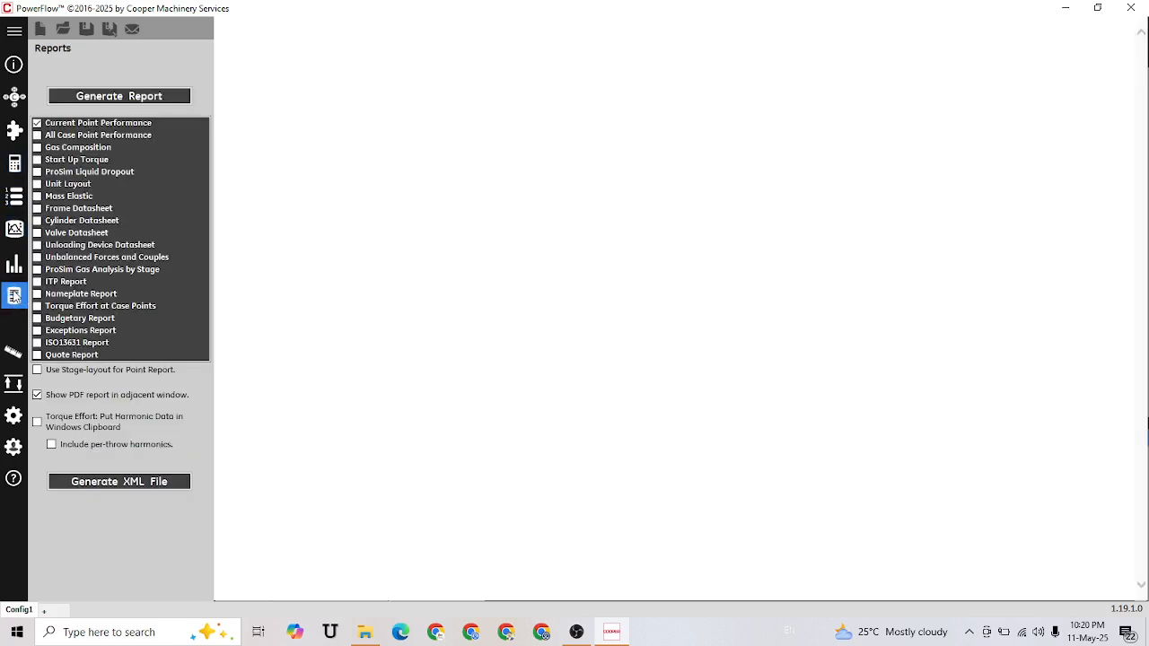
left_click(111, 101)
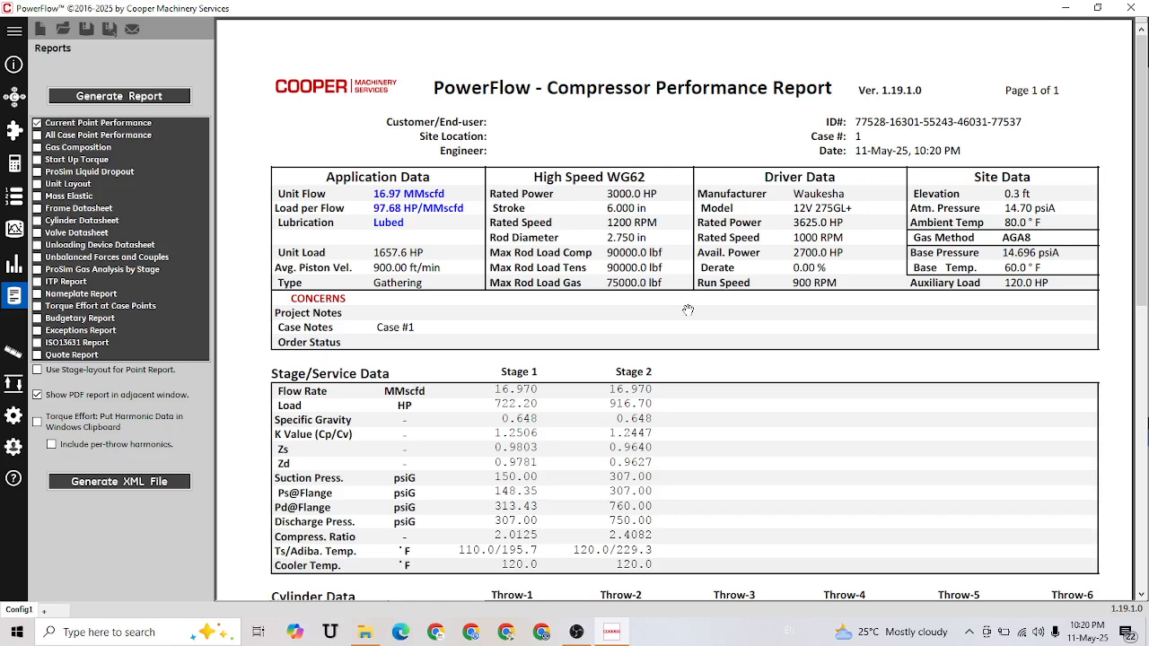
scroll(688, 310, "down", 1)
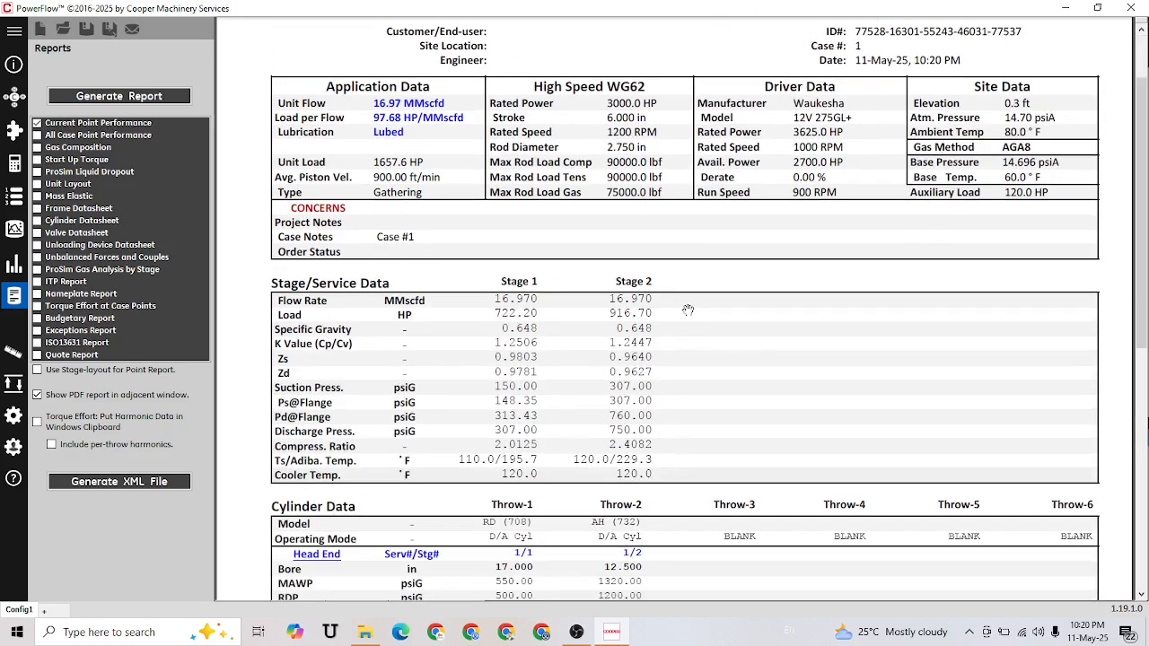
scroll(688, 310, "down", 1)
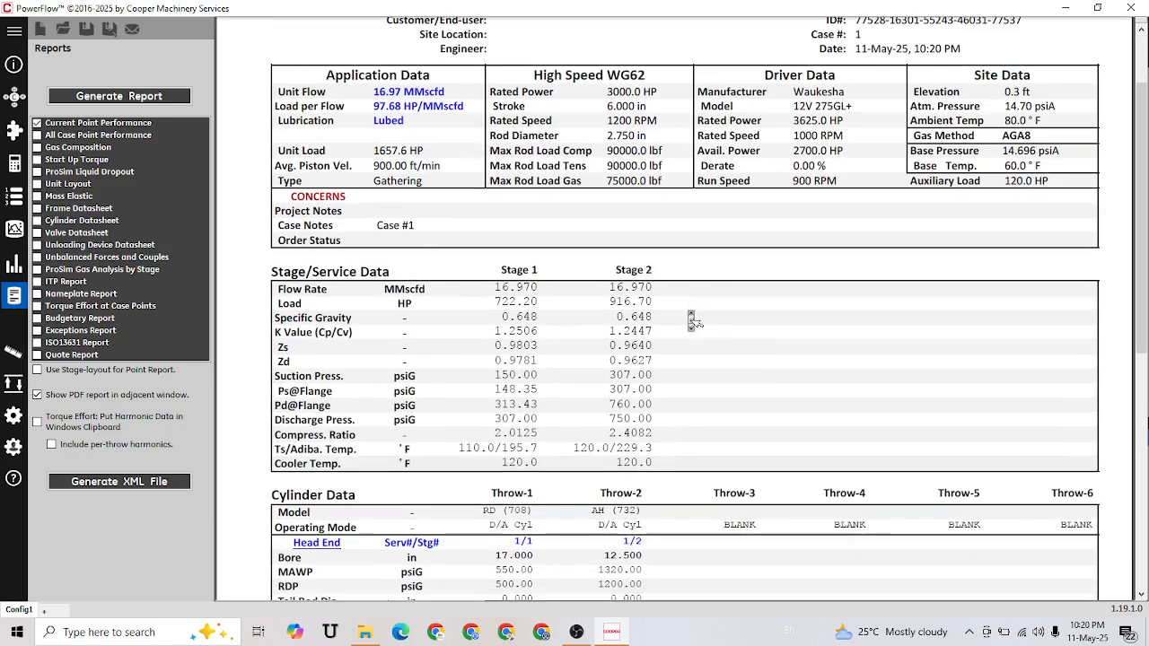
scroll(687, 310, "down", 1)
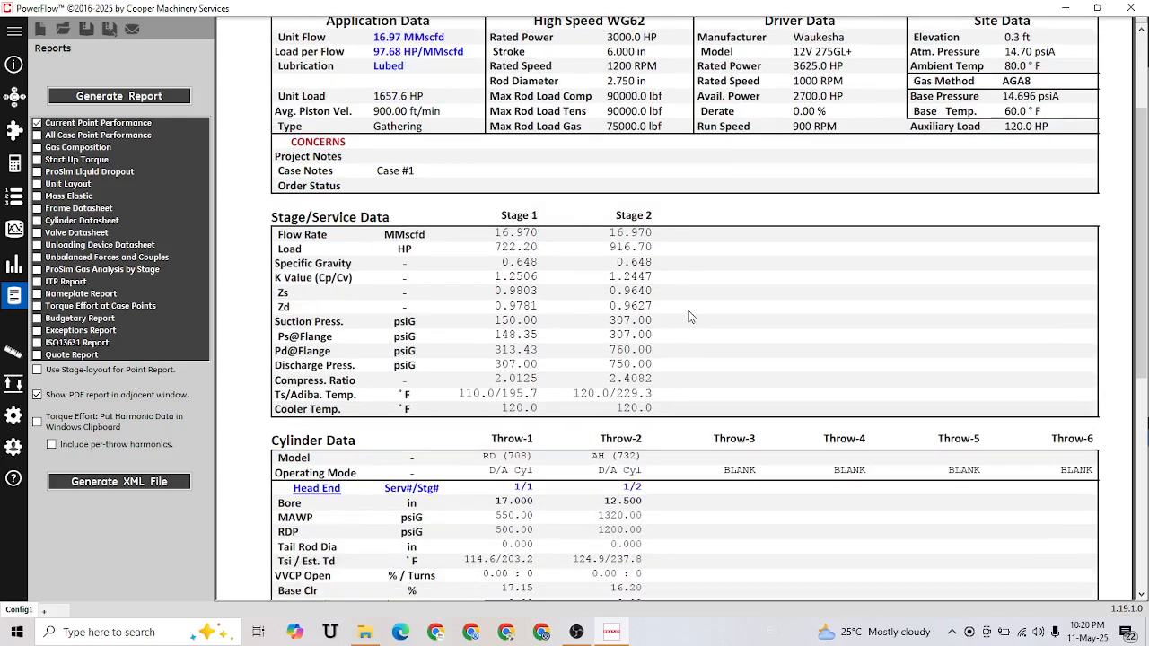
scroll(690, 315, "up", 3)
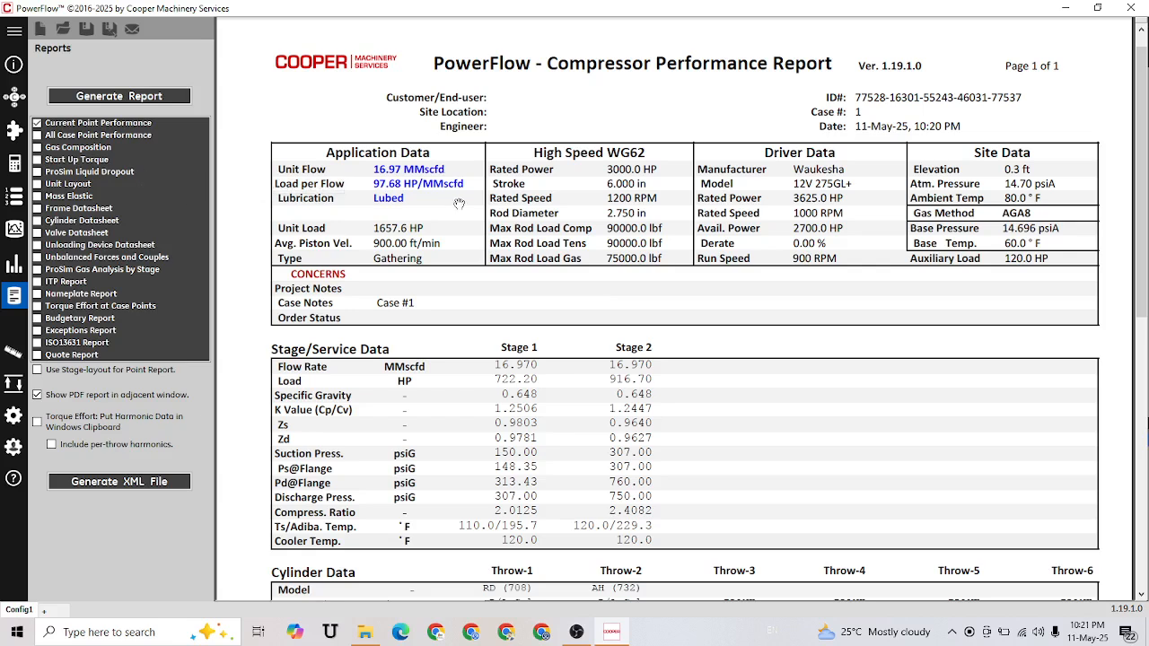
Step: Return to the performance settings and make Case #2 the active case
left_click(106, 97)
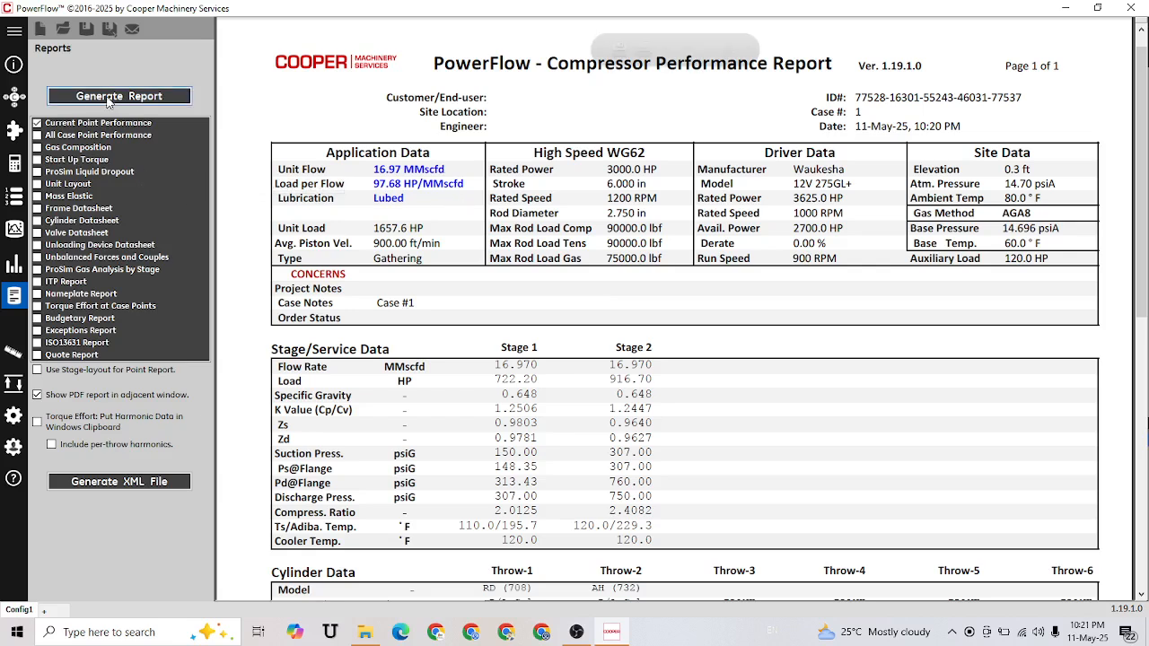
left_click(14, 165)
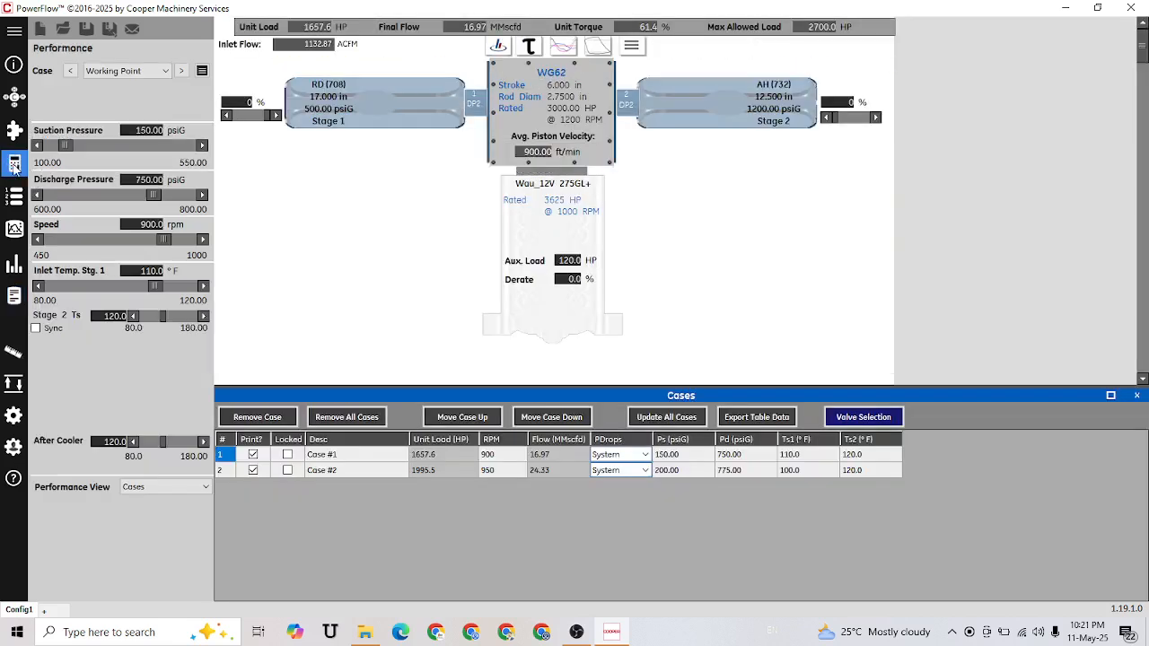
left_click(135, 71)
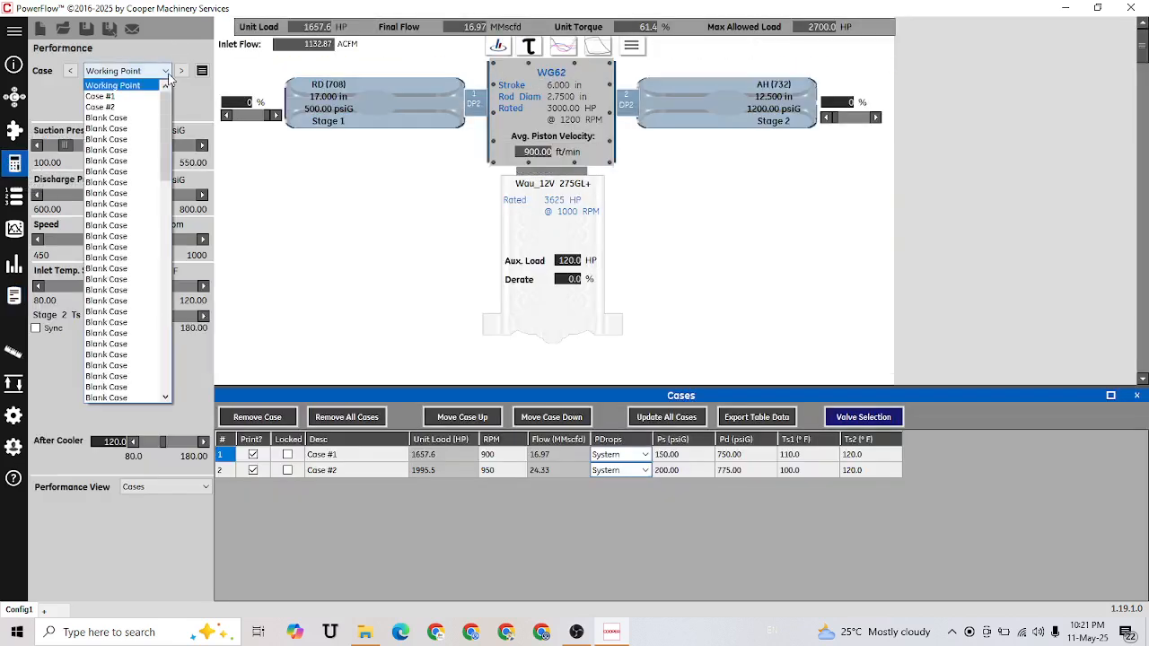
left_click(133, 108)
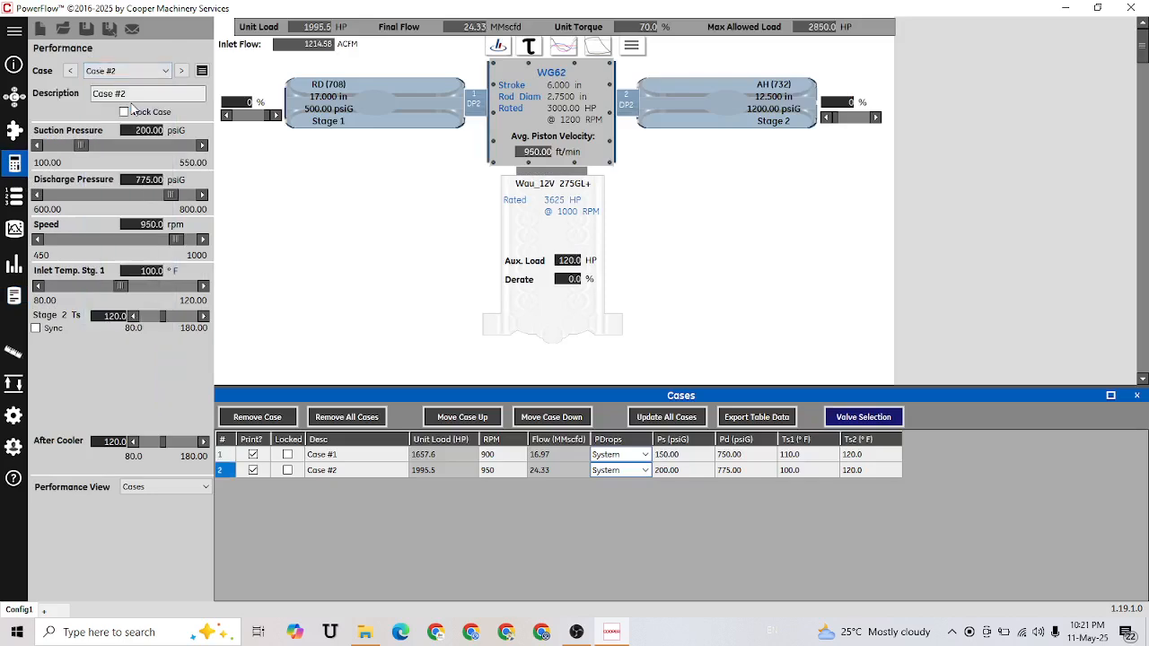
Step: Generate the Current Point Performance report for Case #2 and review its stage, cylinder and rod load data
left_click(10, 303)
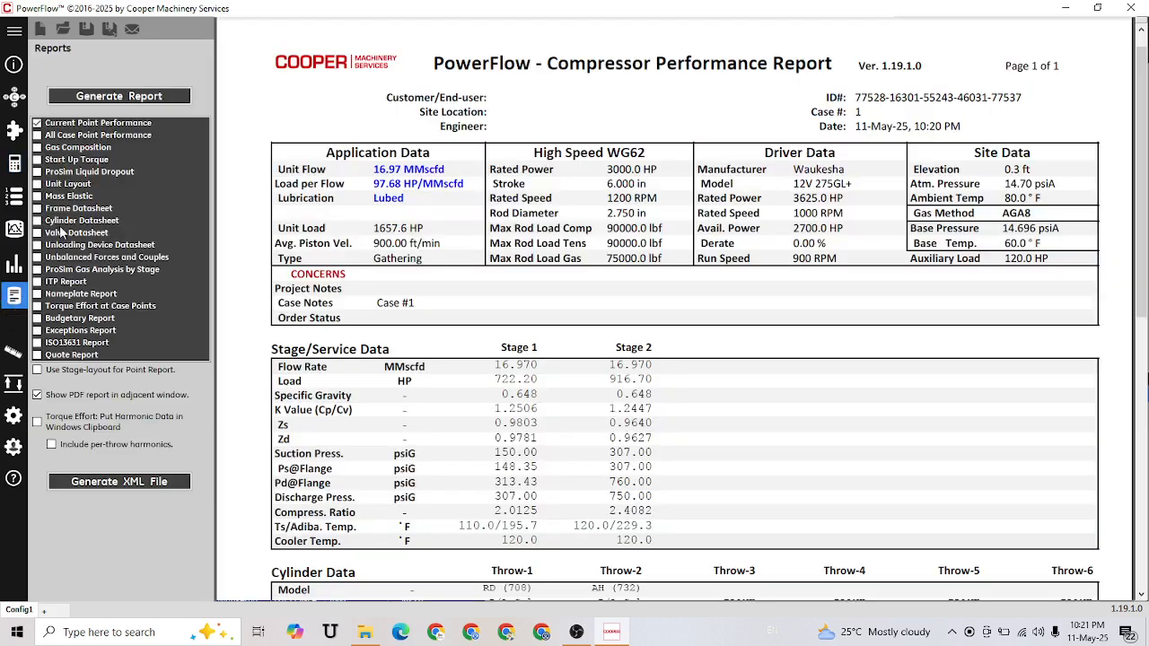
left_click(121, 97)
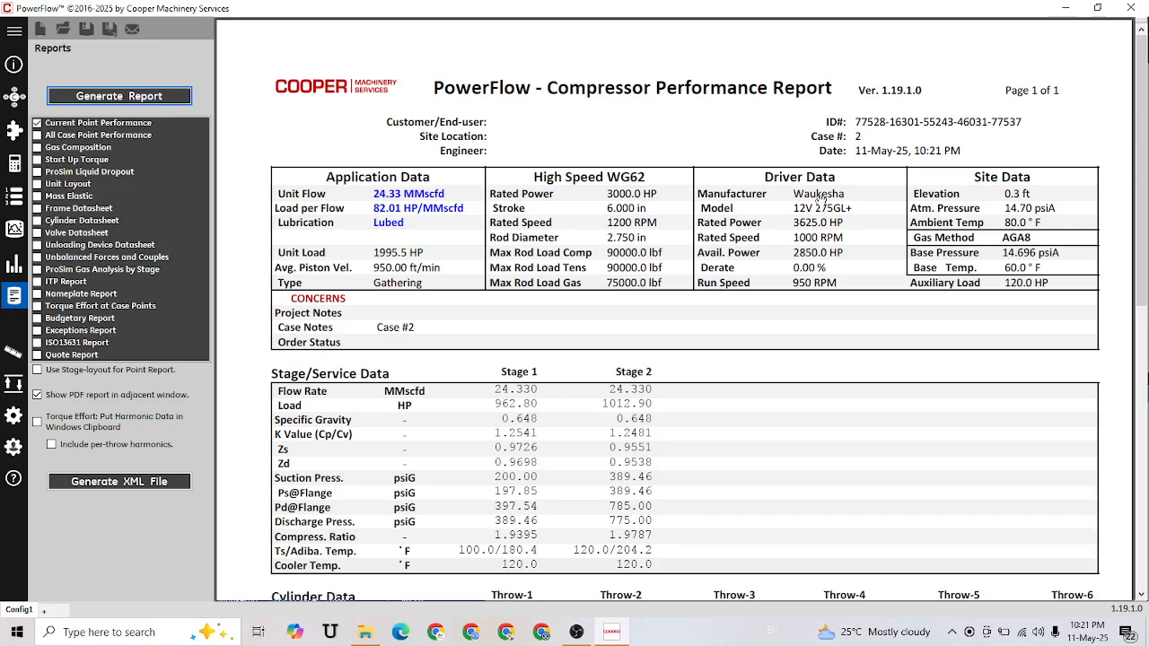
scroll(821, 204, "down", 10)
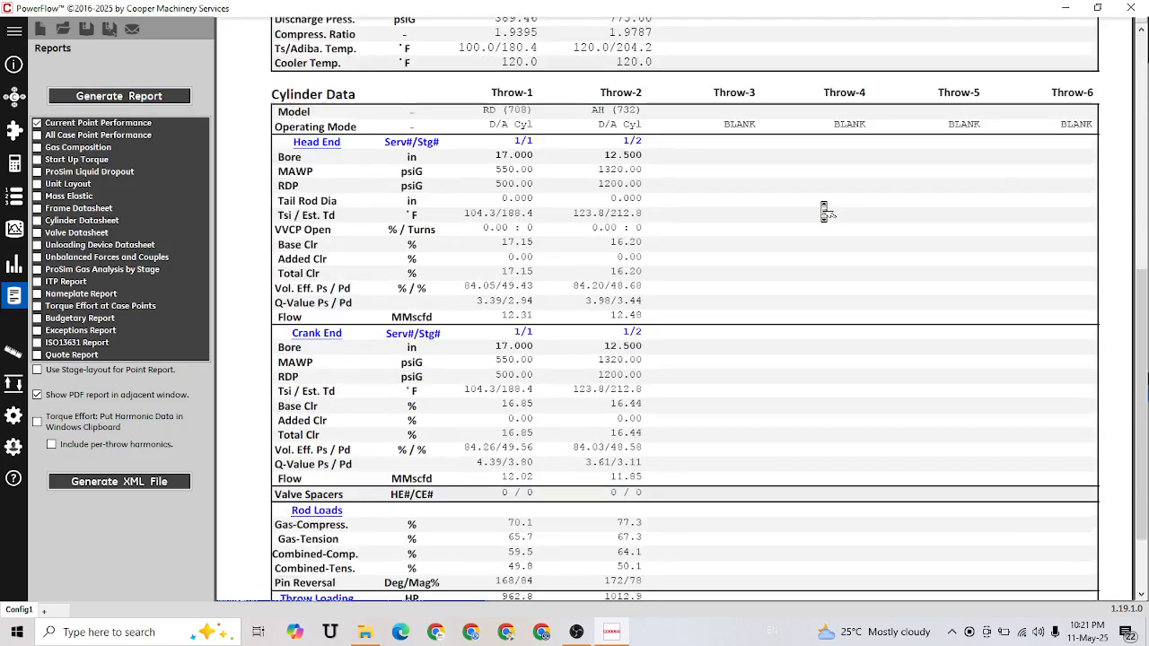
scroll(821, 205, "up", 10)
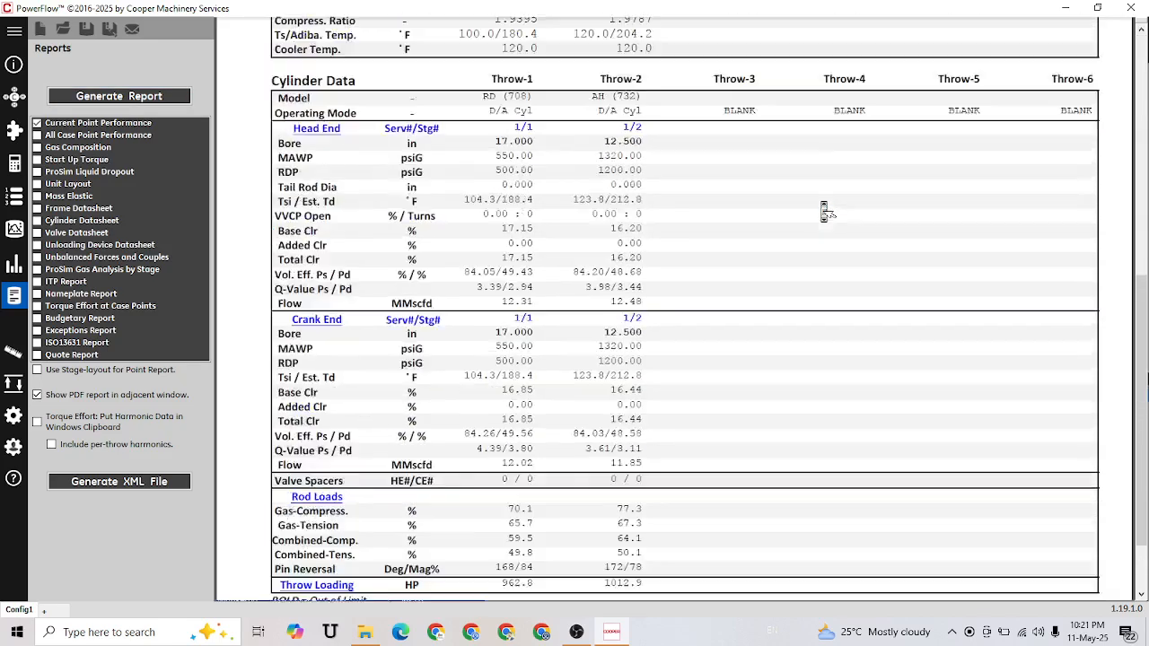